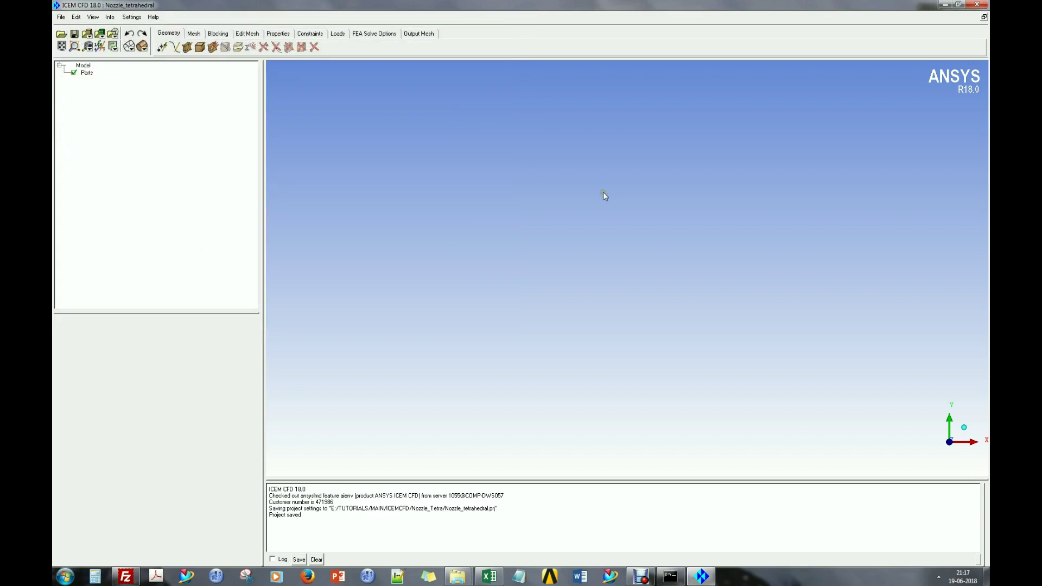
# - Import Nozzle.igs as the model geometry, bringing in its curves, points and body
pyautogui.click(61, 17)
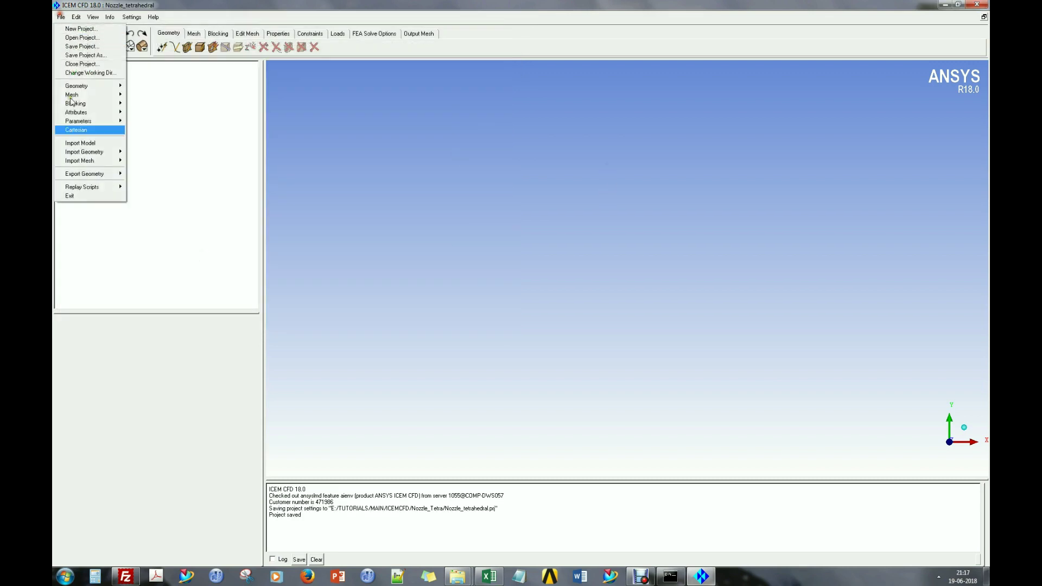
pyautogui.click(89, 145)
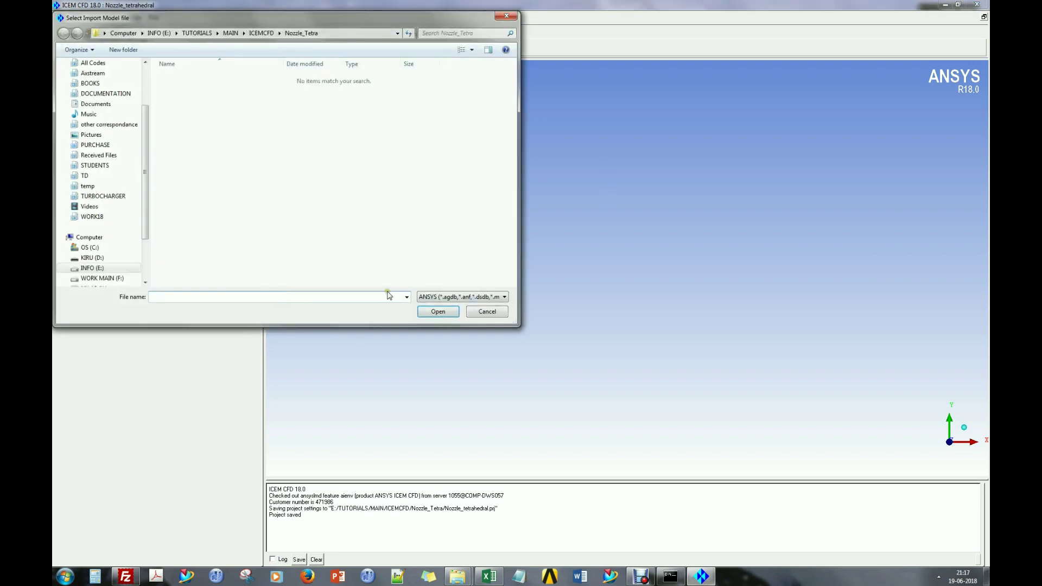
pyautogui.click(436, 299)
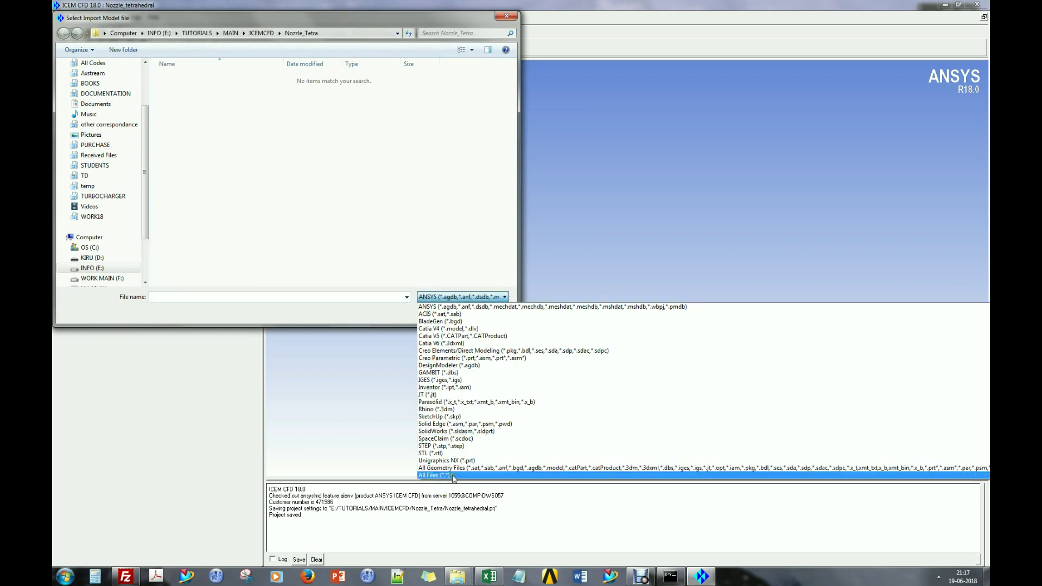
pyautogui.click(453, 476)
pyautogui.click(190, 78)
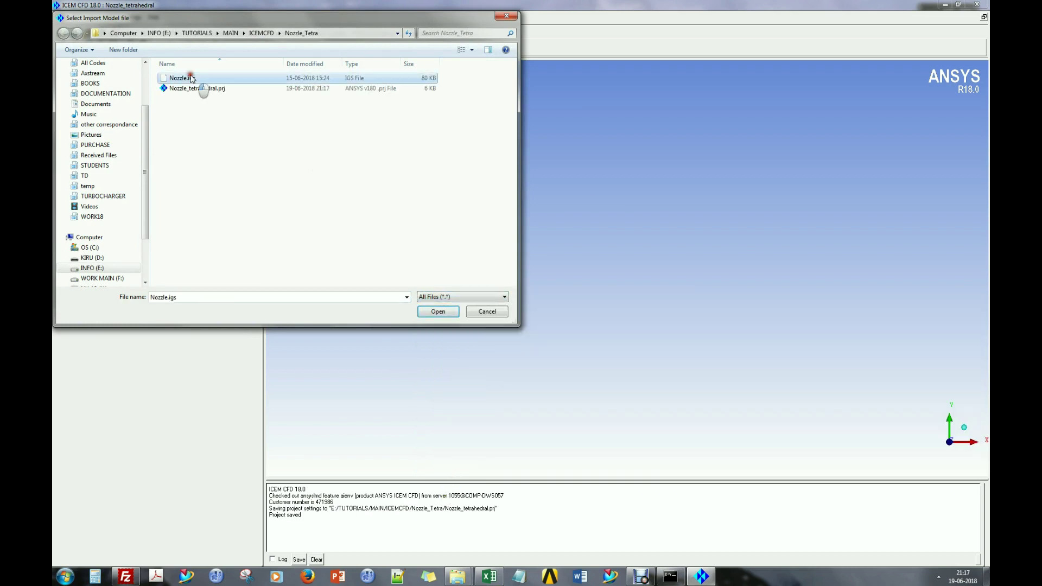
pyautogui.doubleClick(190, 78)
pyautogui.click(152, 562)
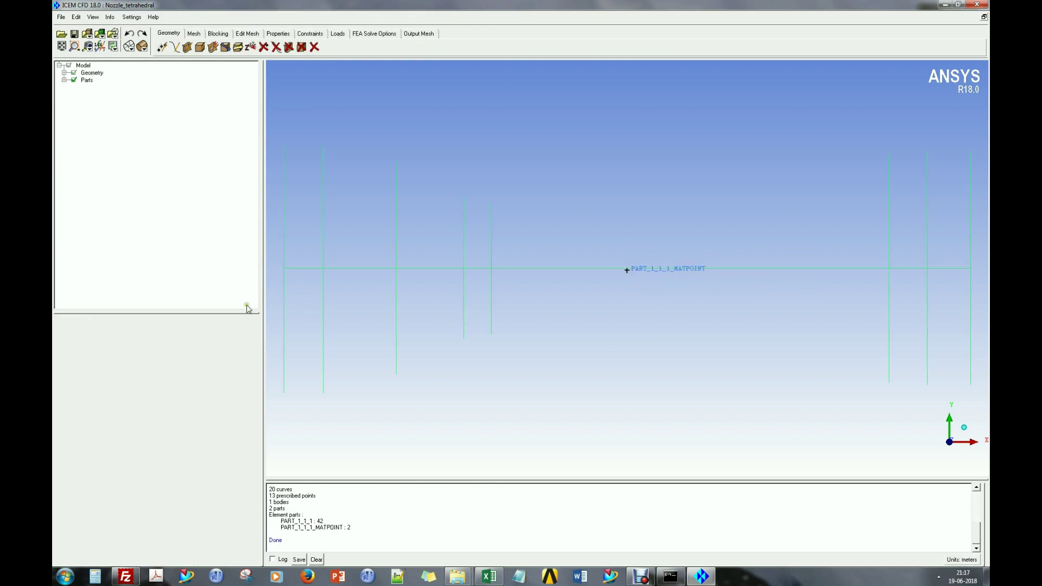
# - Show the nozzle's surfaces and points with solid shaded display
pyautogui.moveTo(499, 158); pyautogui.dragTo(698, 314)
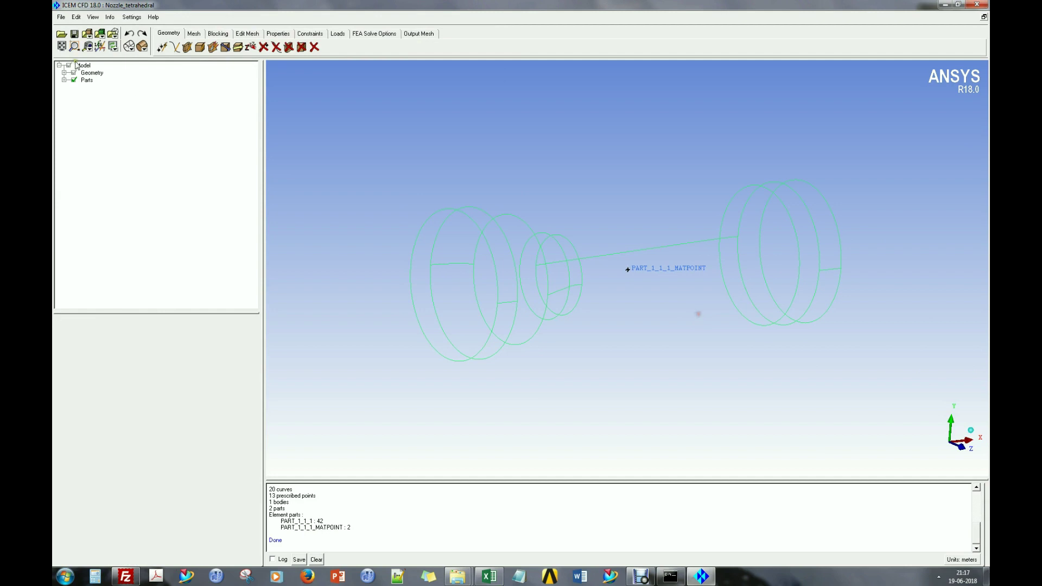
pyautogui.click(63, 80)
pyautogui.click(64, 72)
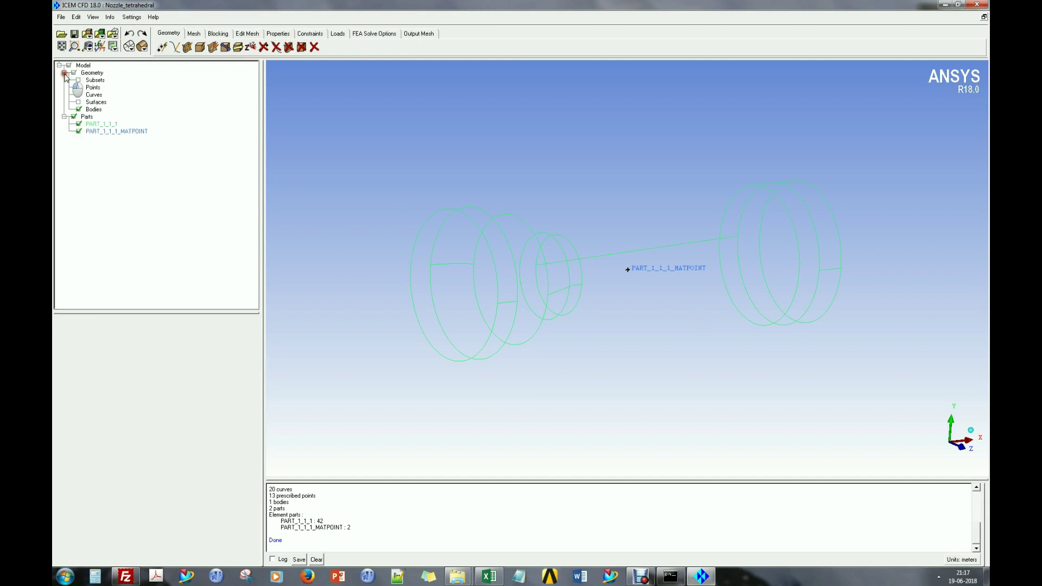
pyautogui.click(79, 102)
pyautogui.click(79, 88)
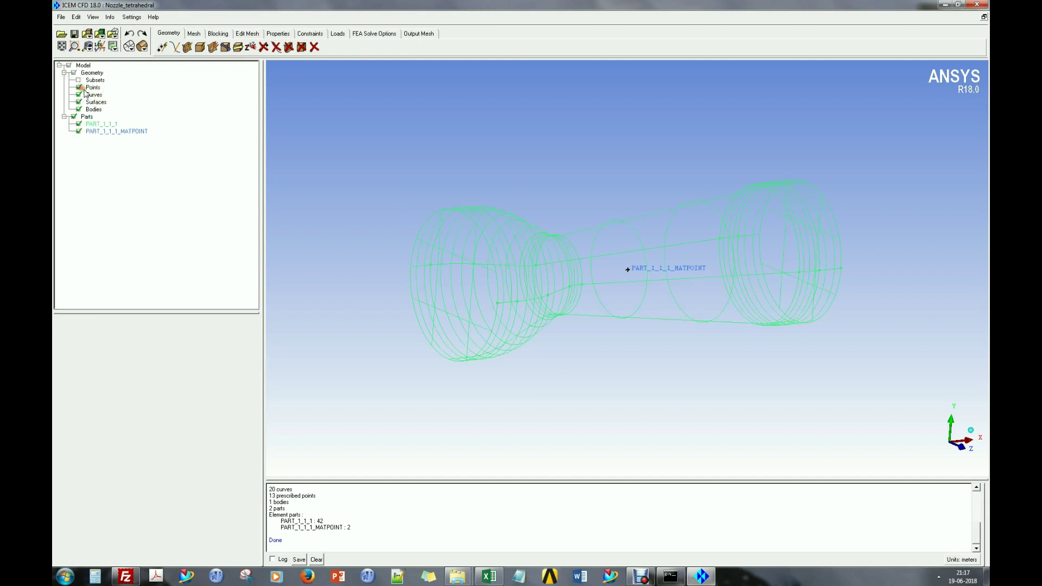
pyautogui.click(142, 46)
pyautogui.click(146, 88)
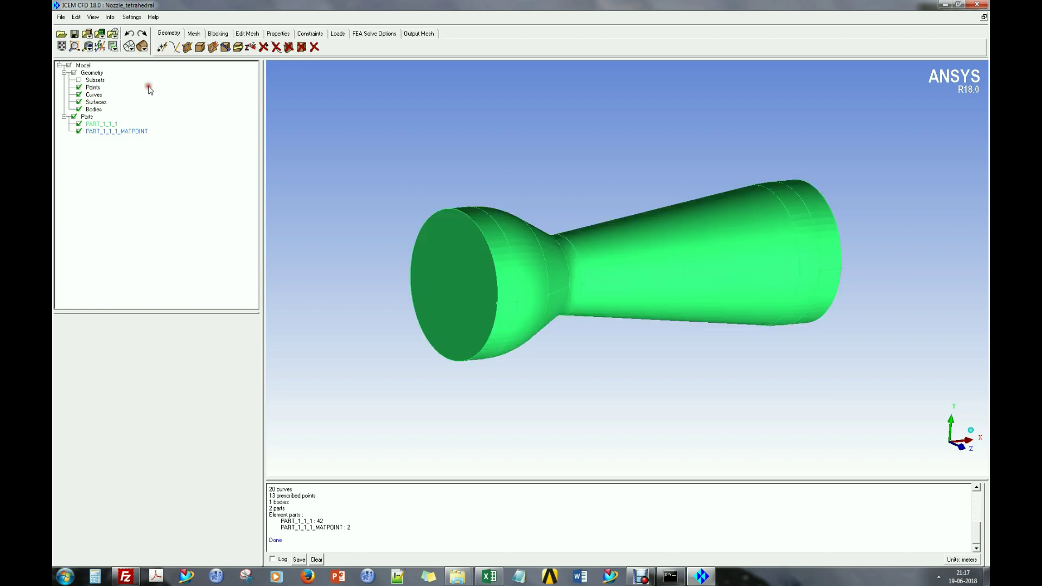
pyautogui.moveTo(446, 205); pyautogui.dragTo(535, 194)
# - Run Build Topology and inspect the resulting edge curves in wireframe and shaded views
pyautogui.click(226, 46)
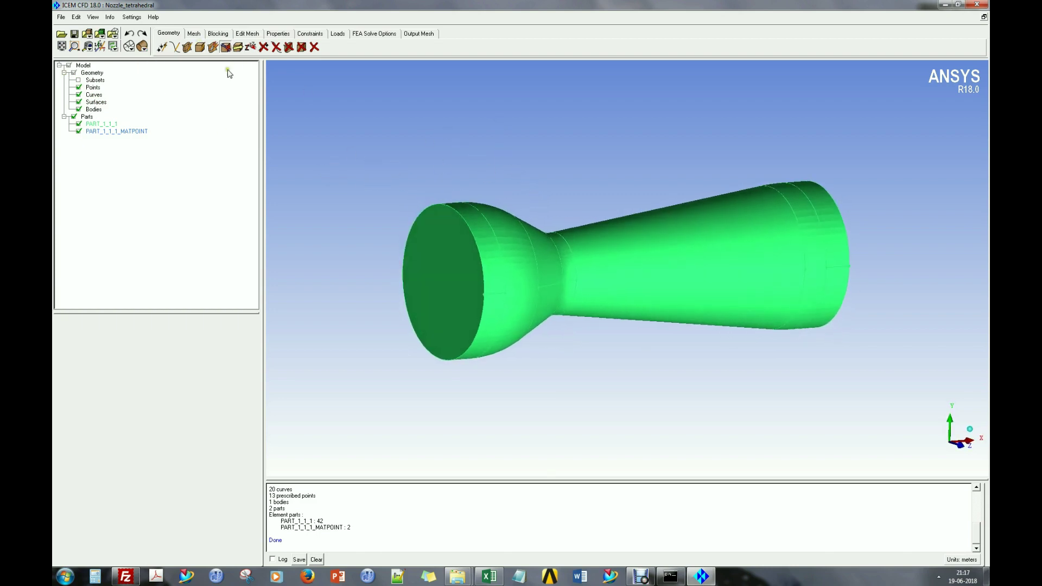
pyautogui.click(153, 563)
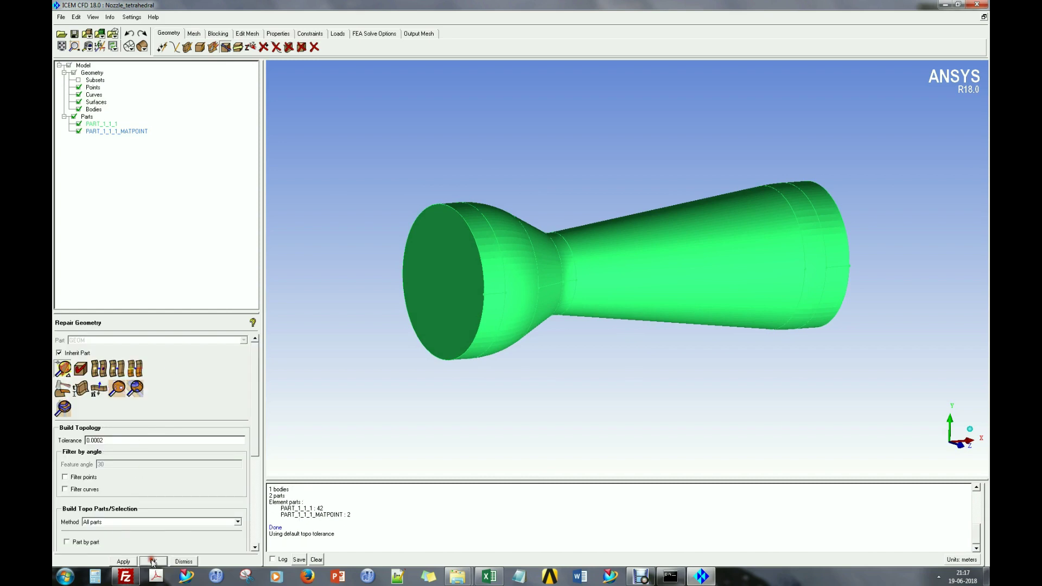
pyautogui.click(79, 102)
pyautogui.moveTo(553, 184); pyautogui.dragTo(470, 231)
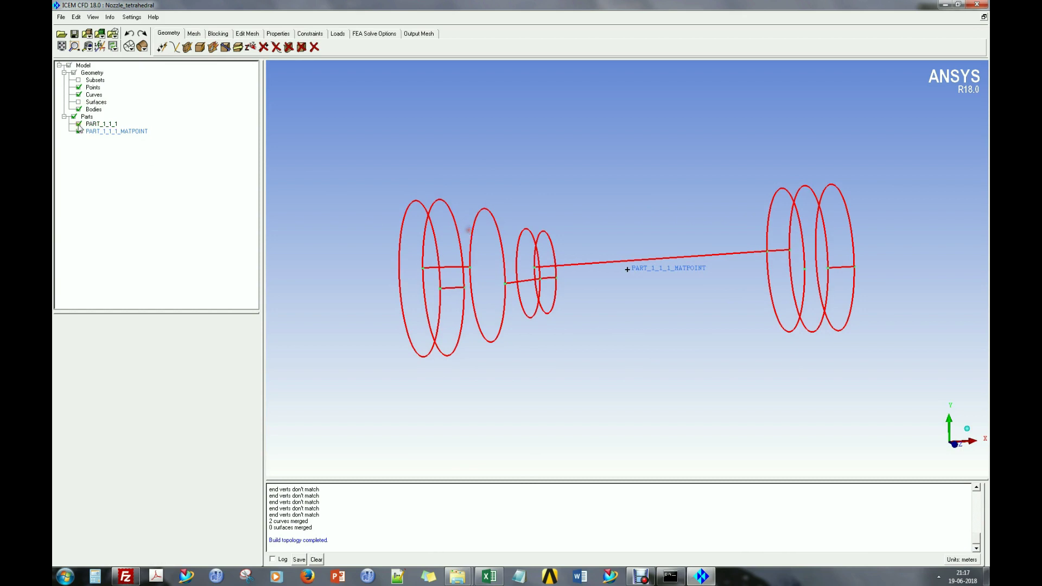
pyautogui.click(79, 103)
pyautogui.moveTo(443, 173); pyautogui.dragTo(504, 179)
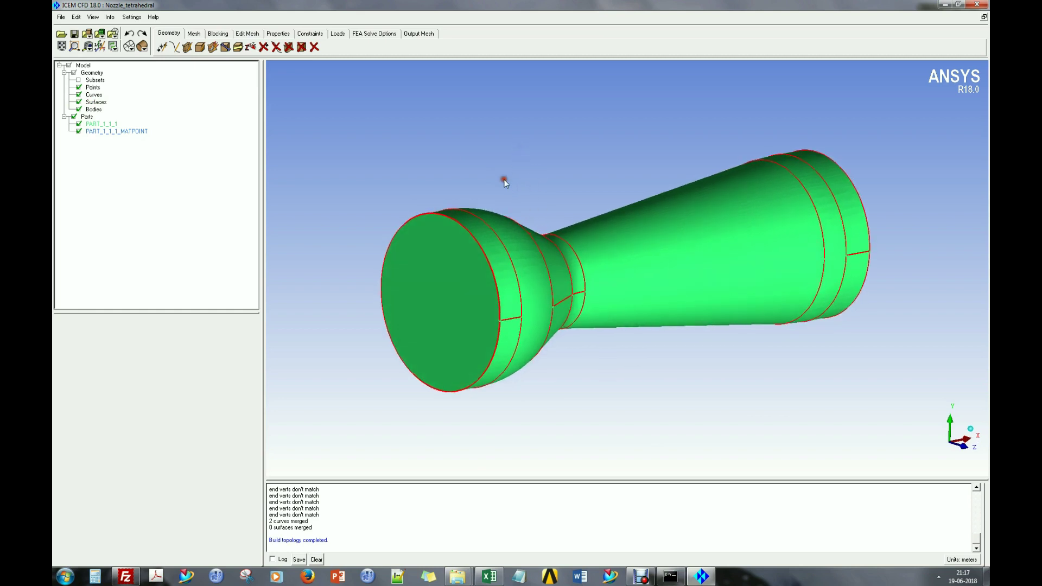
# - Create part INLET from the nozzle's inlet face, picking surfaces only
pyautogui.rightClick(88, 117)
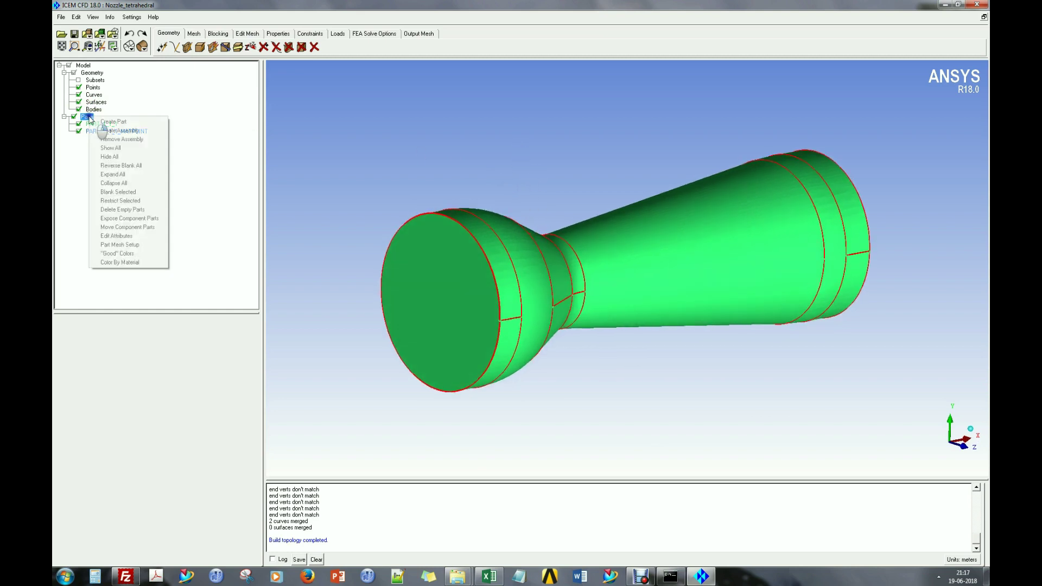
pyautogui.click(126, 122)
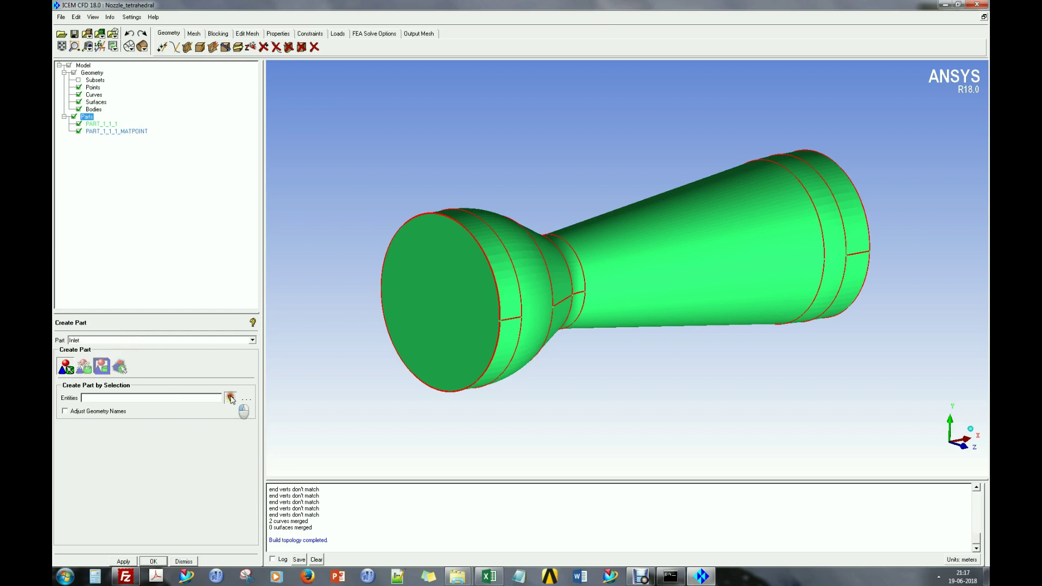
pyautogui.click(230, 398)
pyautogui.moveTo(907, 61); pyautogui.dragTo(648, 72)
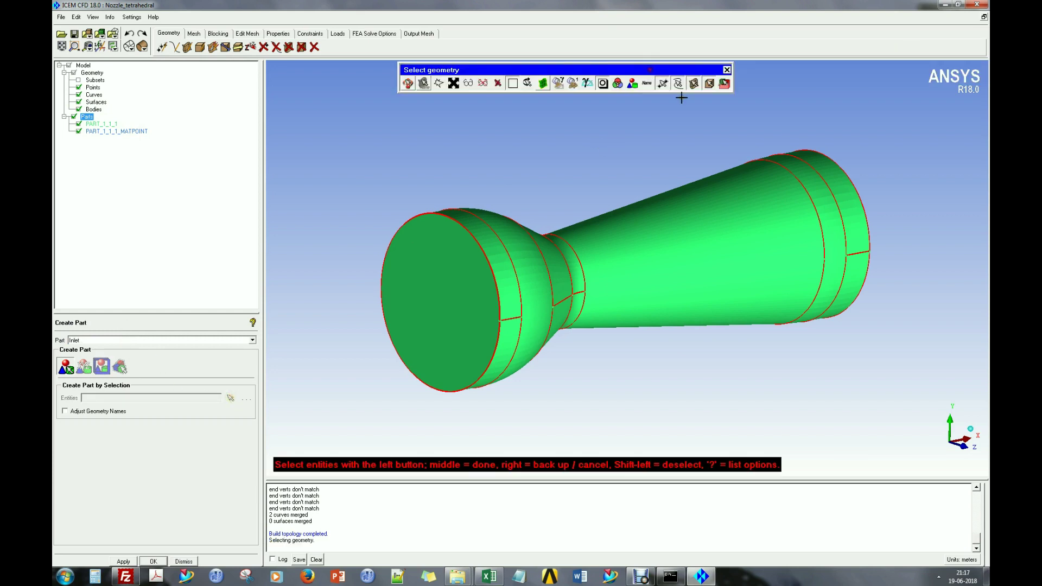
pyautogui.click(663, 84)
pyautogui.click(677, 84)
pyautogui.click(709, 83)
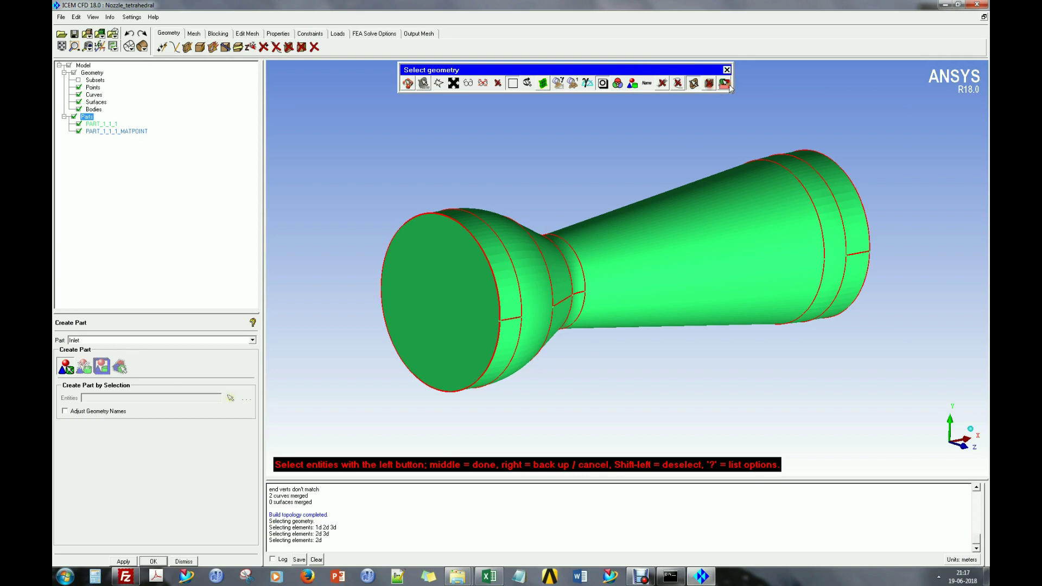
pyautogui.click(479, 247)
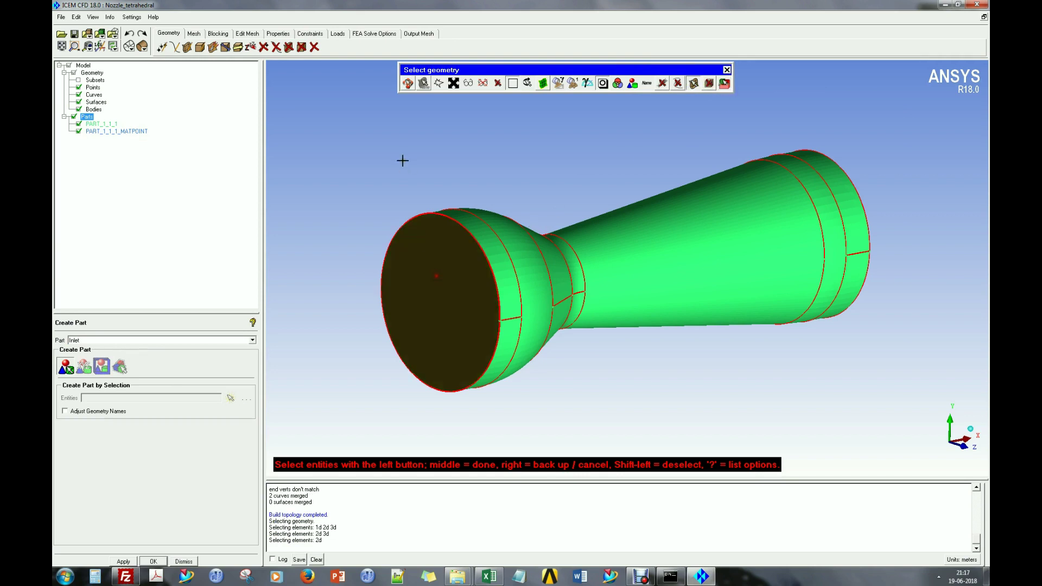
pyautogui.middleClick(391, 163)
# - Create part OUTLET from the nozzle's outlet face
pyautogui.doubleClick(106, 340)
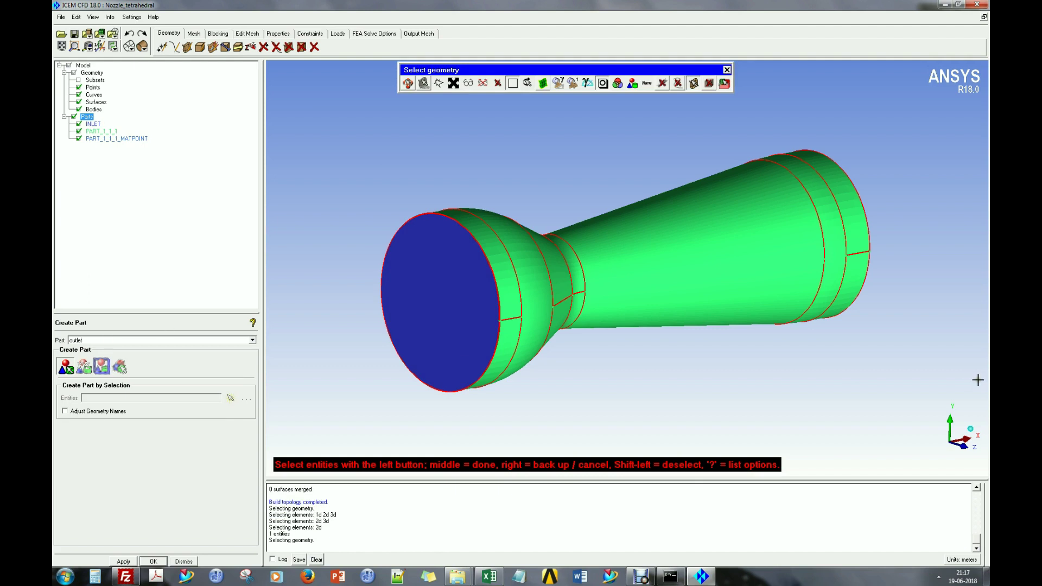
pyautogui.moveTo(978, 380); pyautogui.dragTo(601, 386)
pyautogui.click(792, 223)
pyautogui.middleClick(646, 152)
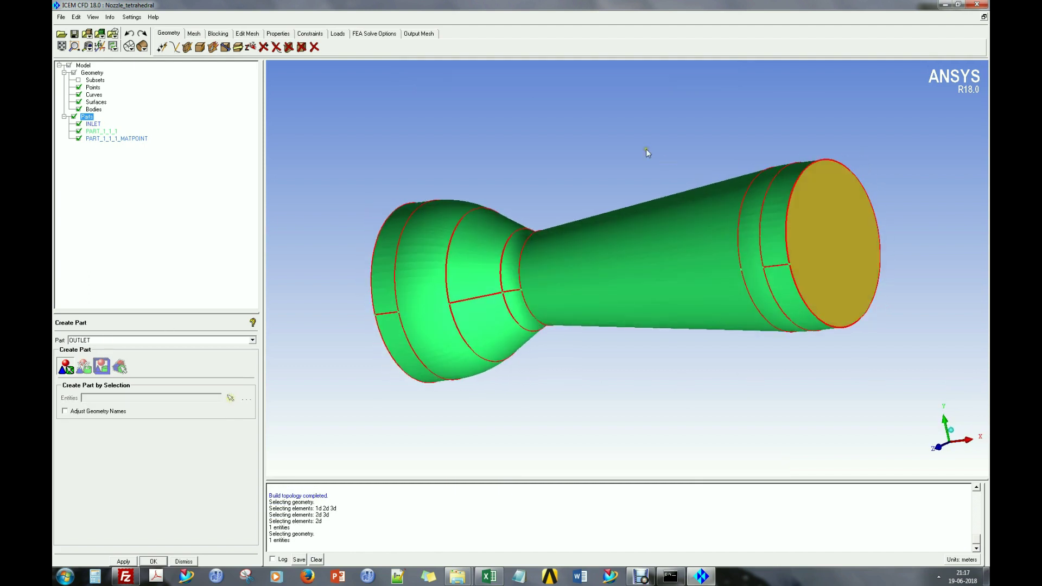
# - Name the next part wall, then deselect the band beside the inlet and end without assigning
pyautogui.moveTo(543, 179); pyautogui.dragTo(849, 181)
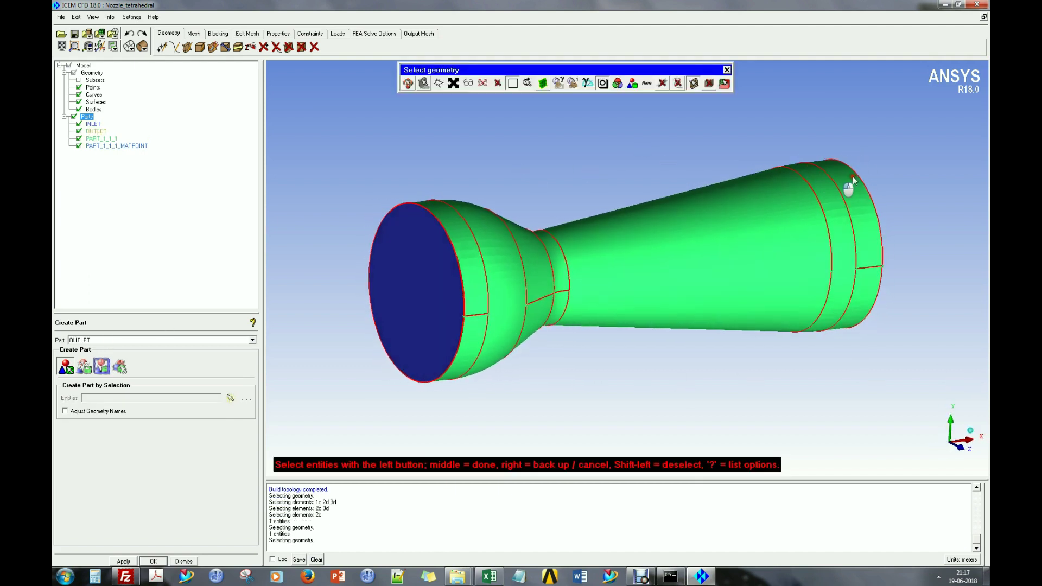
pyautogui.doubleClick(131, 339)
pyautogui.write('we')
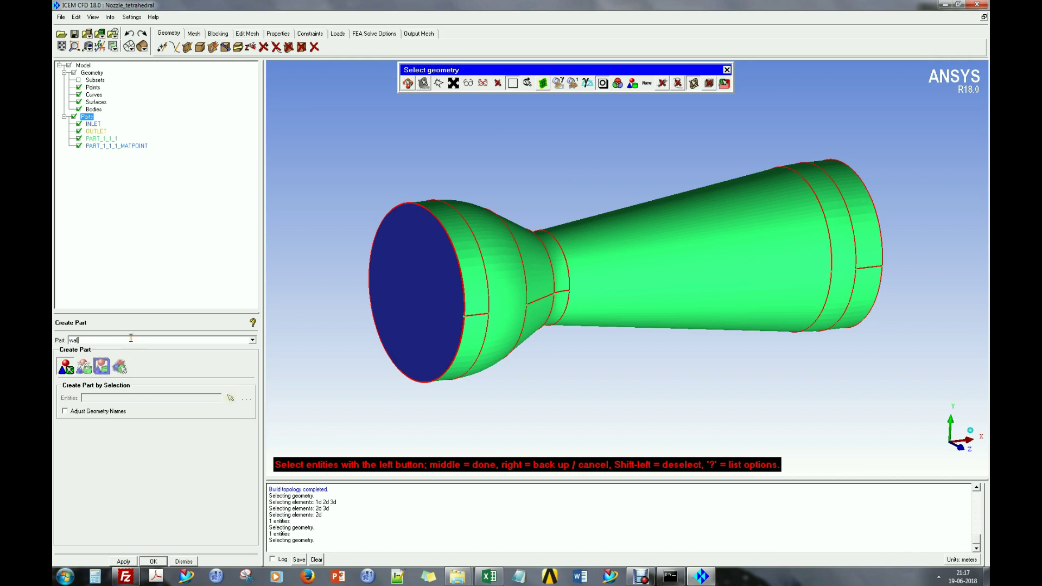
pyautogui.click(461, 252)
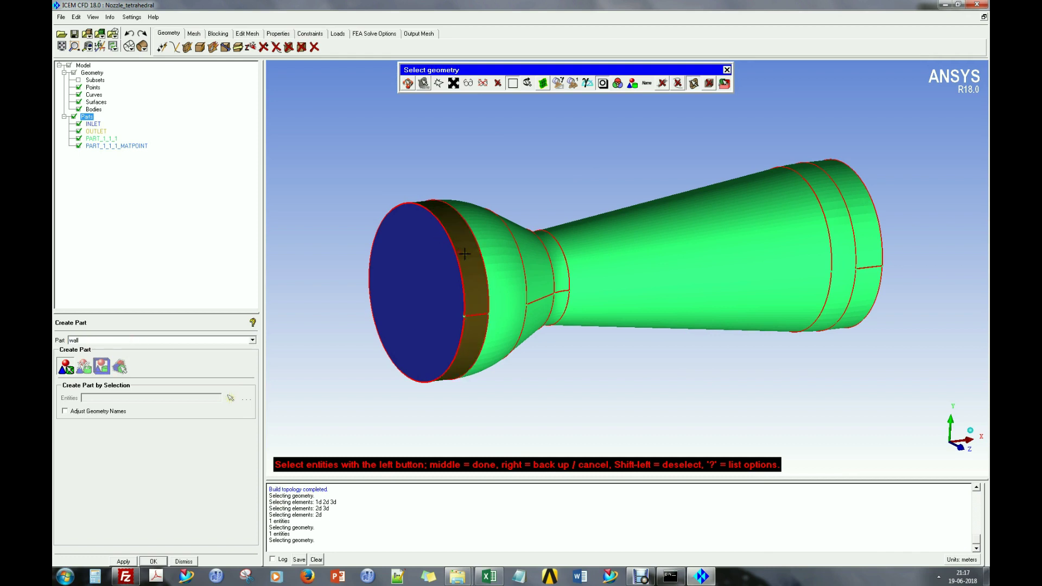
pyautogui.rightClick(389, 198)
pyautogui.middleClick(356, 174)
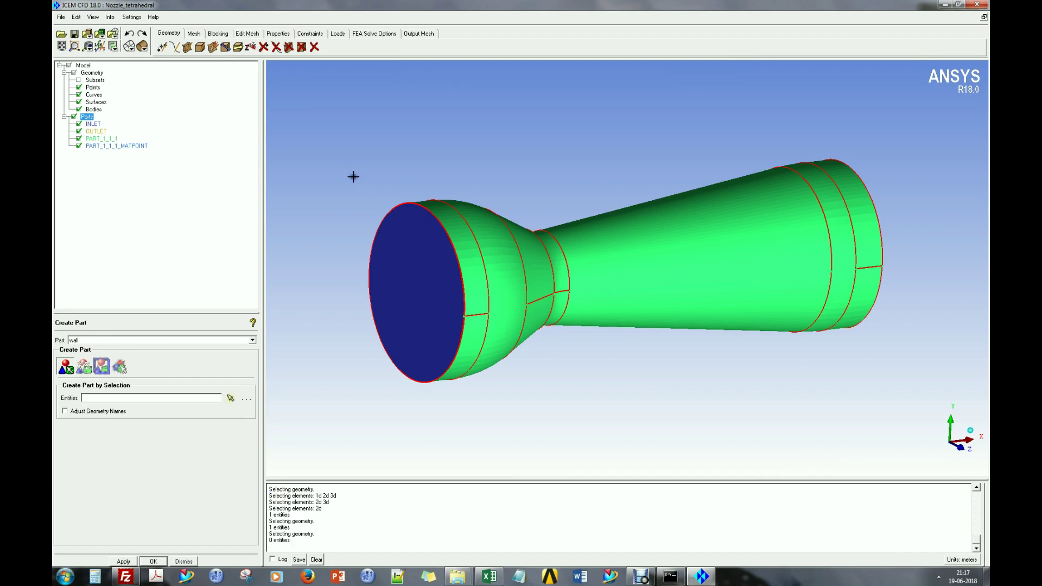
# - Hide INLET and curves, then assign the five remaining side surfaces to a new WALL part
pyautogui.click(78, 124)
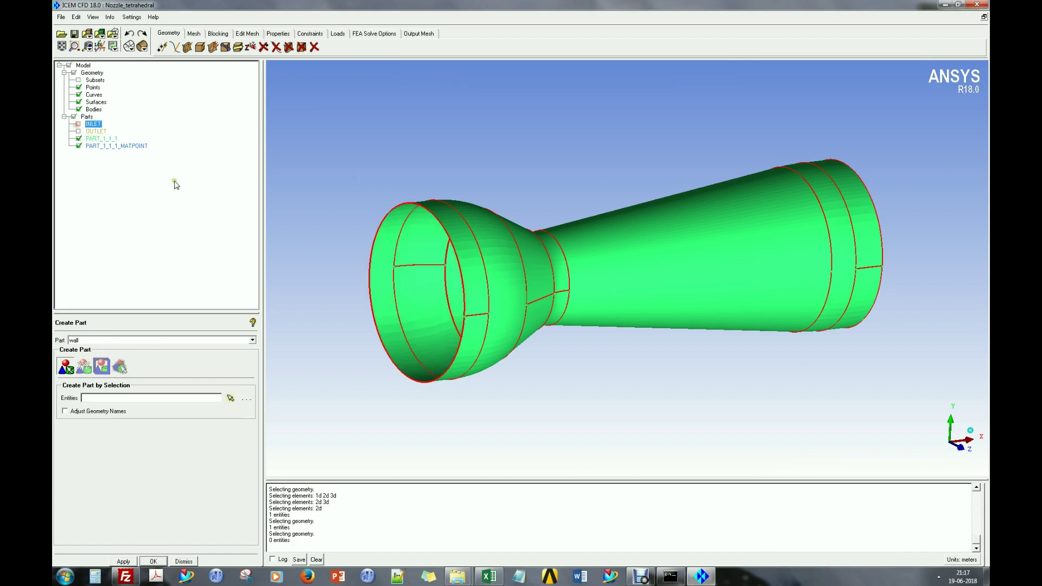
pyautogui.click(79, 94)
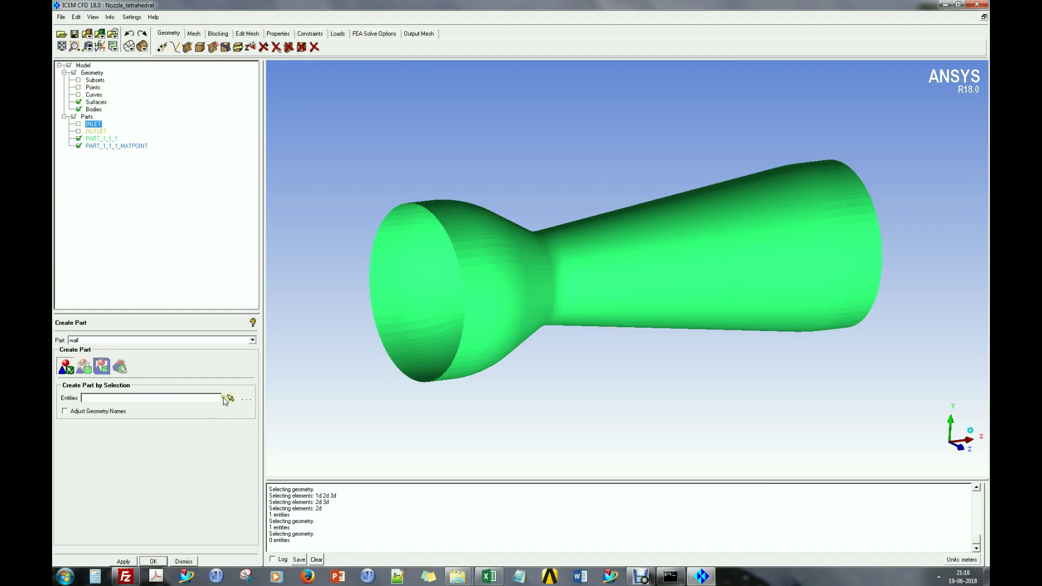
pyautogui.click(231, 398)
pyautogui.click(476, 286)
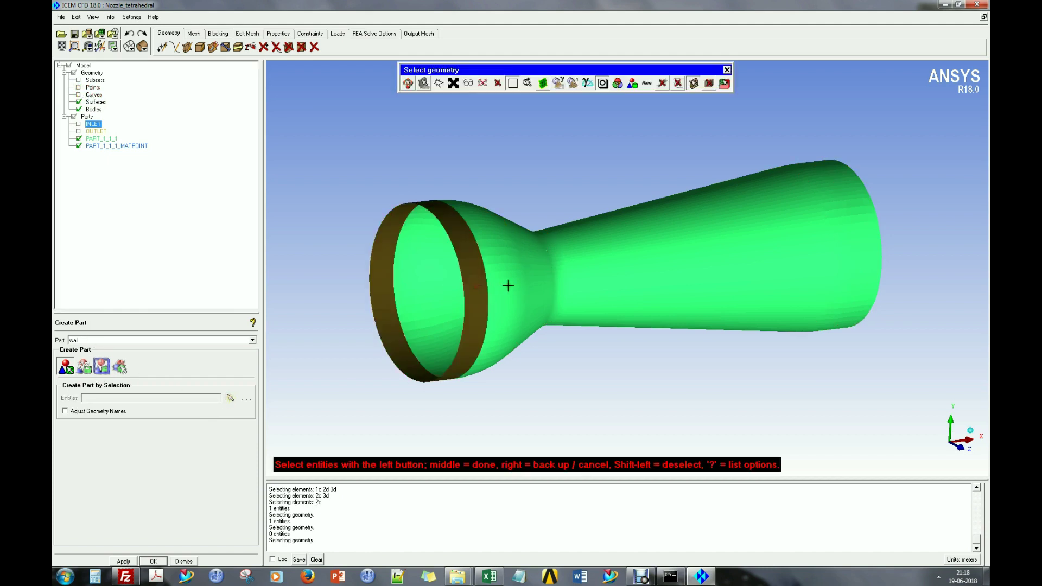
pyautogui.click(529, 286)
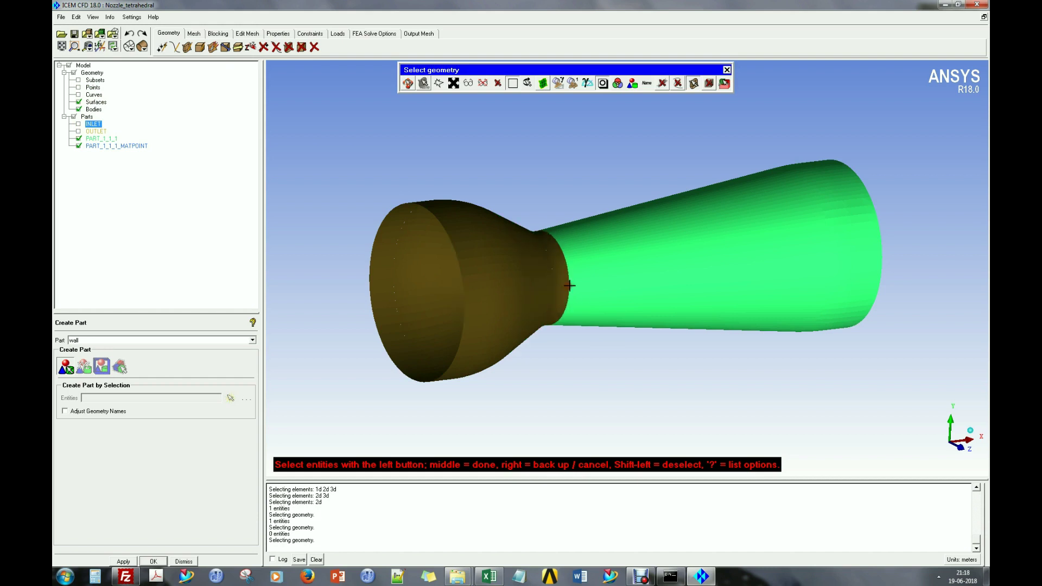
pyautogui.click(584, 283)
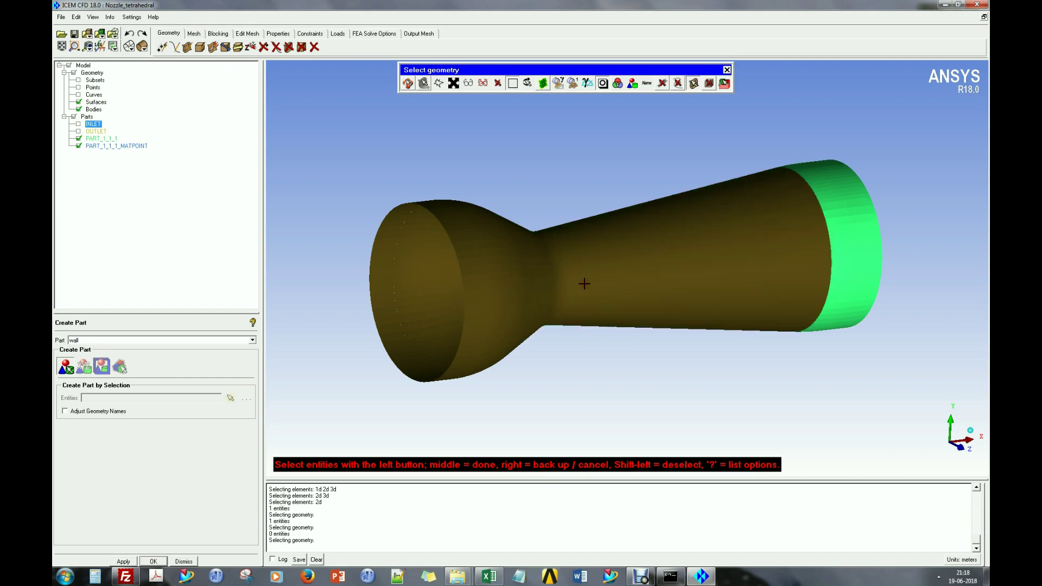
pyautogui.click(860, 270)
pyautogui.click(852, 256)
pyautogui.moveTo(770, 296); pyautogui.dragTo(627, 290)
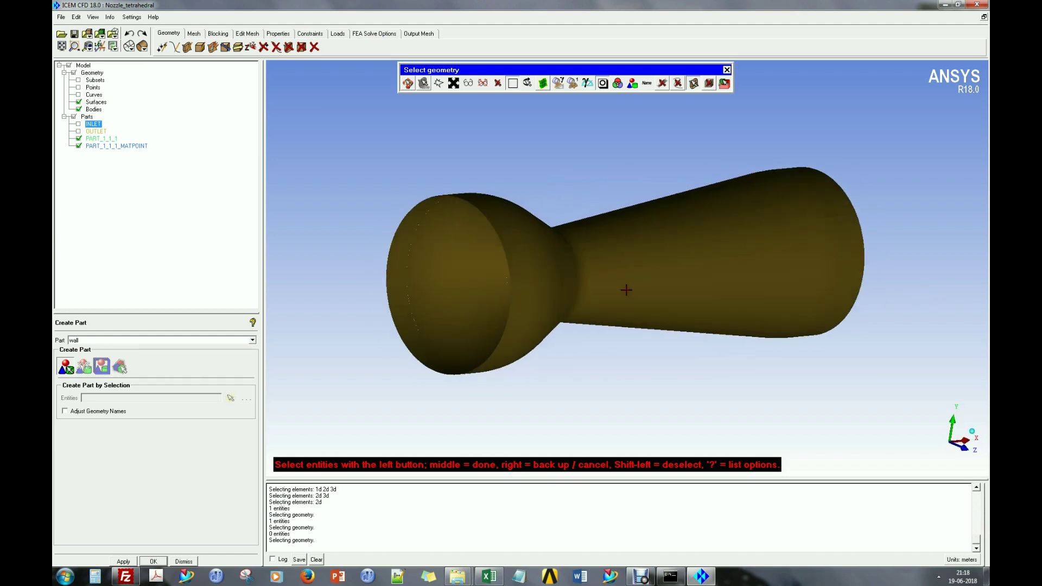
pyautogui.middleClick(544, 161)
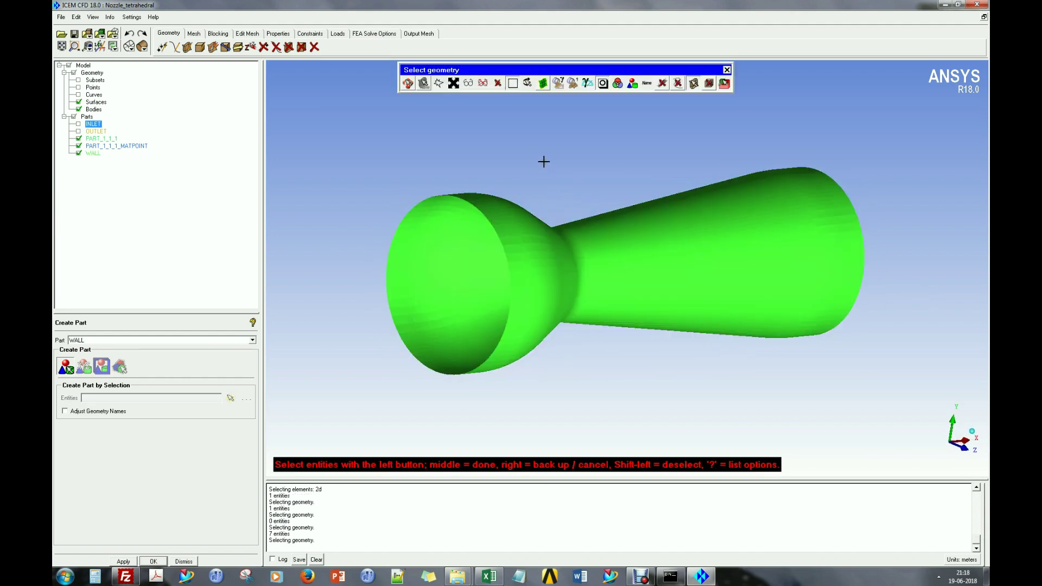
# - Close the part panel and show all parts, curves and points again
pyautogui.click(318, 560)
pyautogui.click(184, 561)
pyautogui.click(79, 153)
pyautogui.click(79, 153)
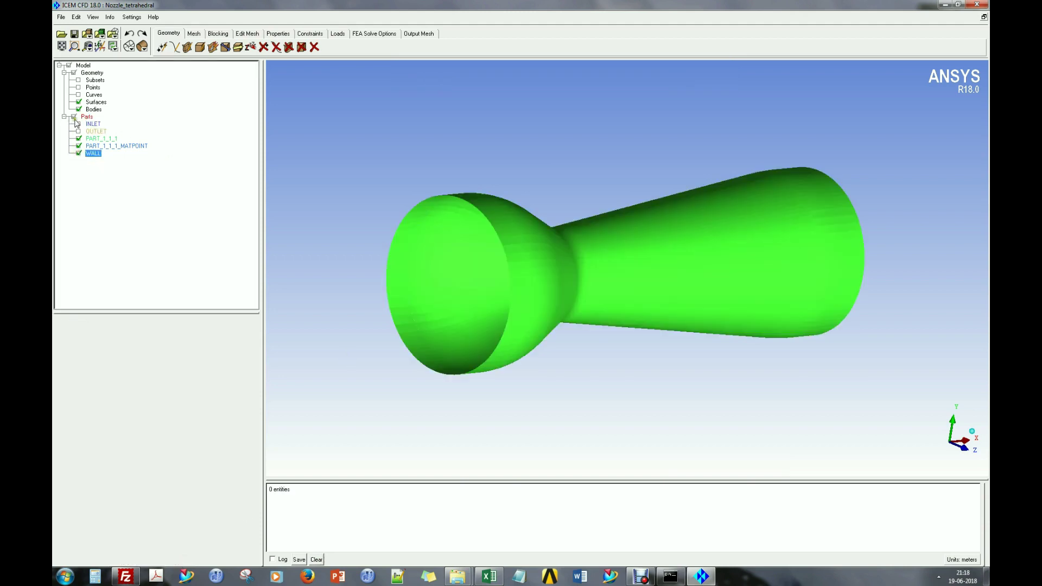
pyautogui.click(74, 116)
pyautogui.click(74, 116)
pyautogui.click(79, 94)
pyautogui.click(78, 87)
# - Measure the inlet diameter between two opposite edge points, about 0.1593 m
pyautogui.moveTo(451, 233); pyautogui.dragTo(392, 229)
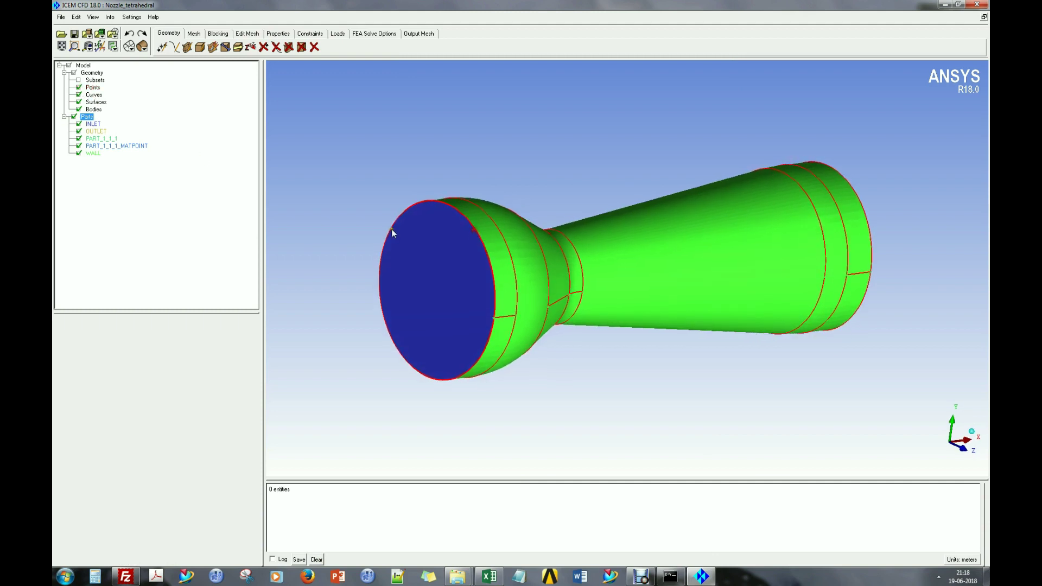
pyautogui.click(87, 46)
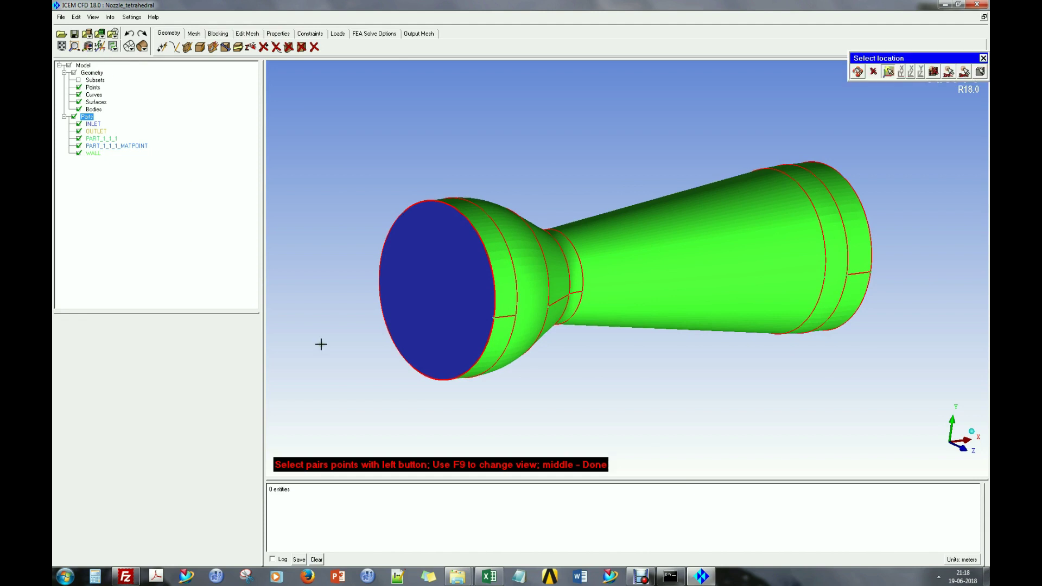
pyautogui.click(493, 320)
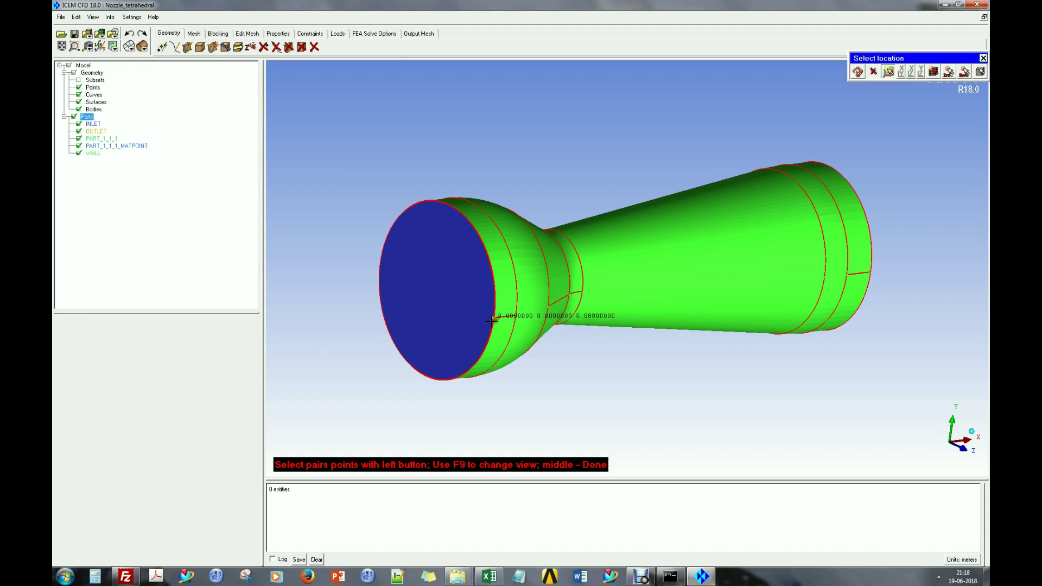
pyautogui.click(379, 279)
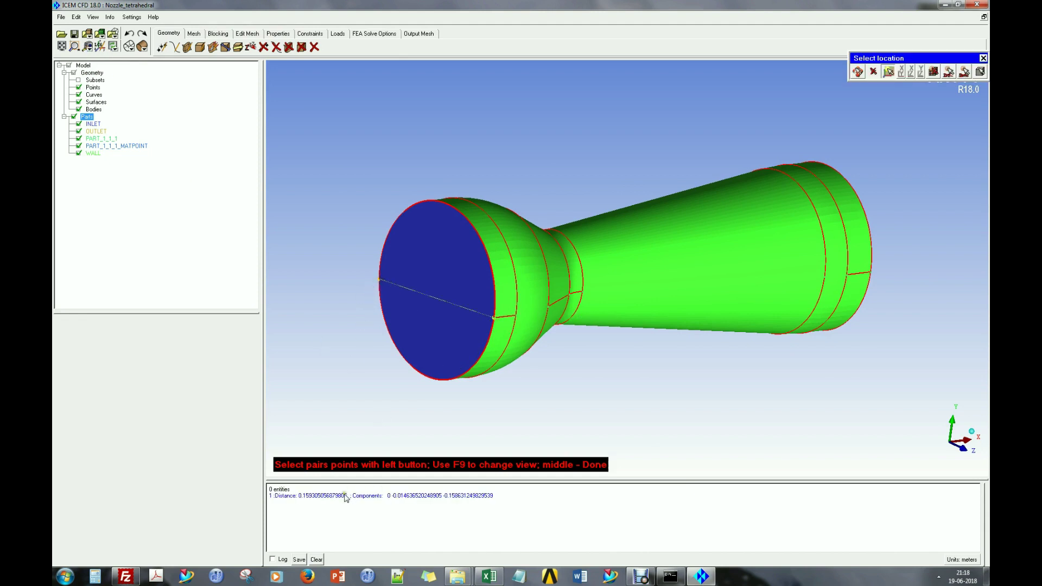
pyautogui.moveTo(298, 495); pyautogui.dragTo(348, 496)
pyautogui.middleClick(361, 404)
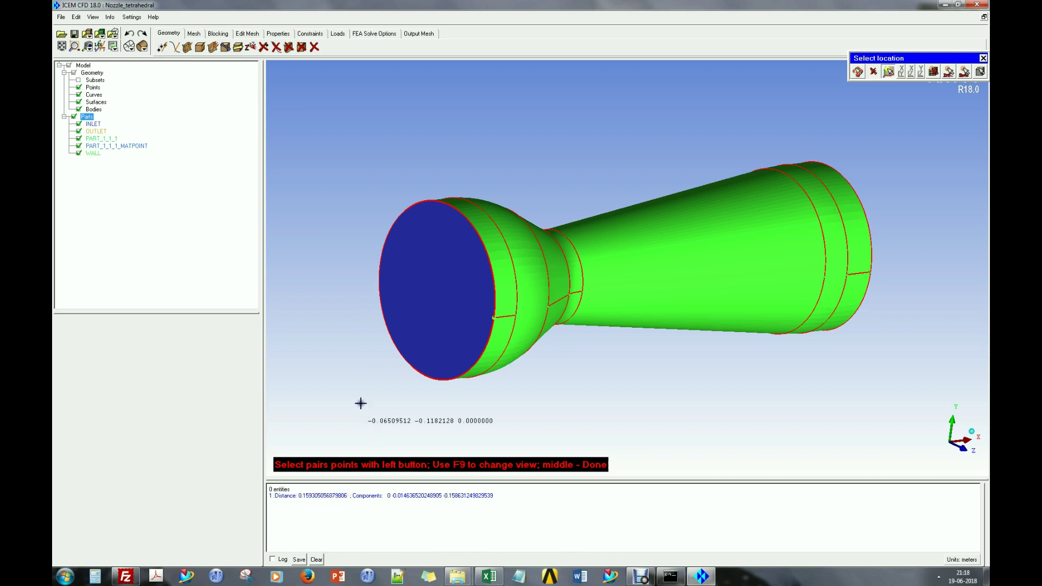
# - Hide the surfaces and apply a global maximum element size of 0.01
pyautogui.click(197, 34)
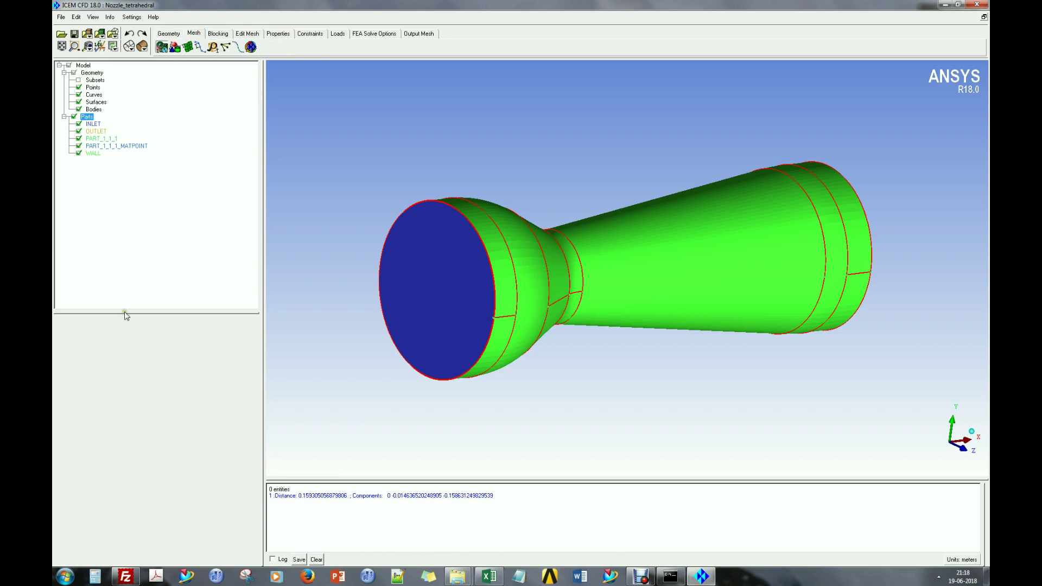
pyautogui.moveTo(131, 314); pyautogui.dragTo(142, 205)
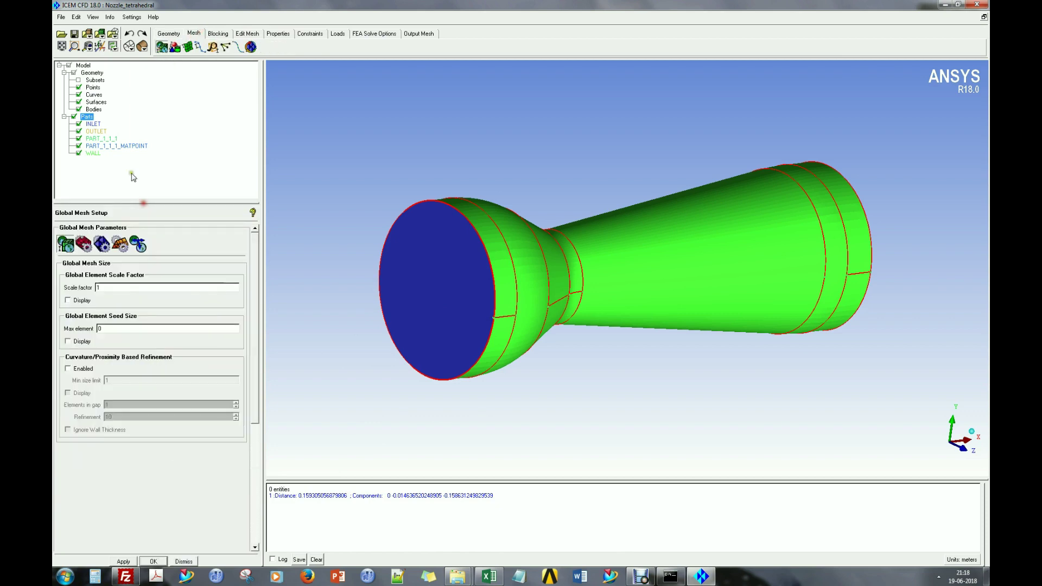
pyautogui.click(79, 102)
pyautogui.moveTo(374, 204); pyautogui.dragTo(407, 218)
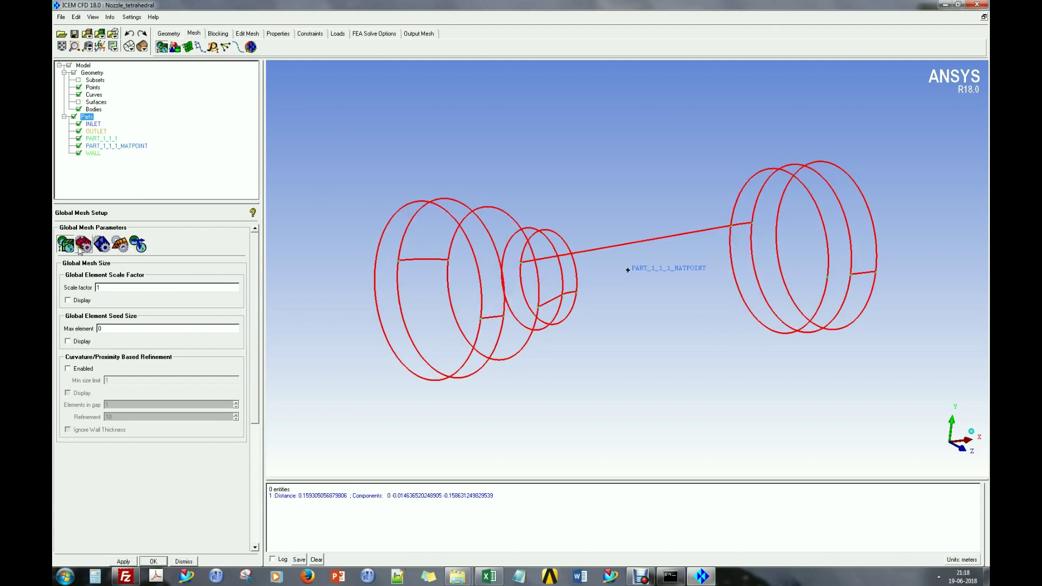
pyautogui.click(119, 329)
pyautogui.doubleClick(119, 329)
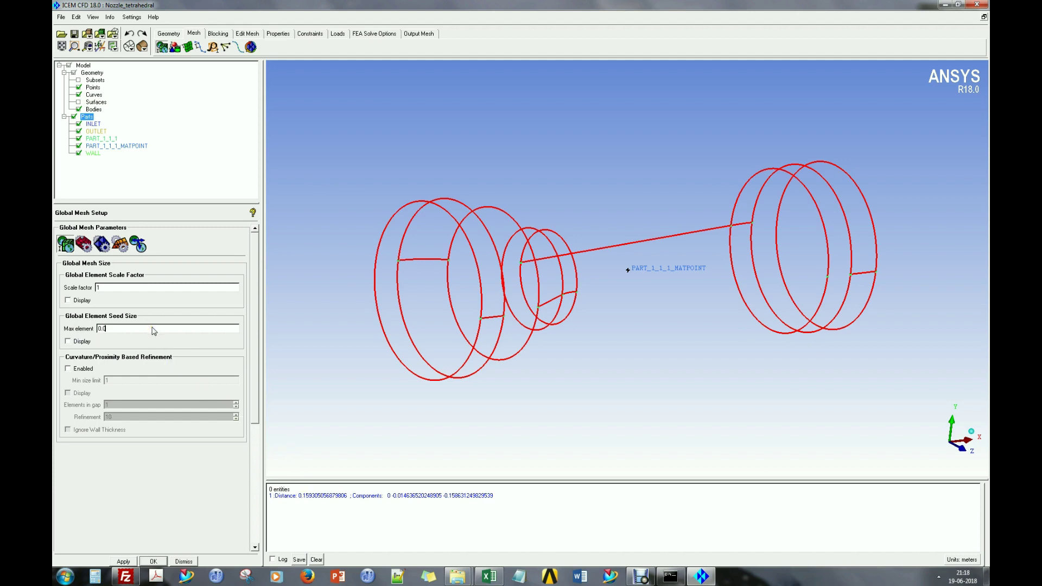
pyautogui.click(154, 374)
pyautogui.click(122, 561)
# - Compute the Tetra/Mixed Robust (Octree) volume mesh, giving 85190 elements
pyautogui.click(251, 46)
pyautogui.click(159, 565)
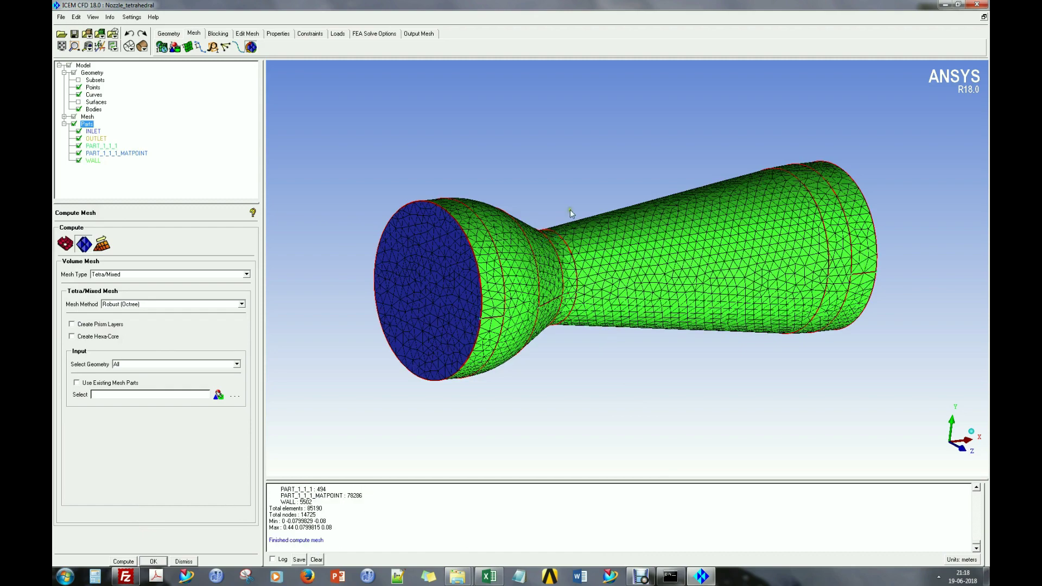
pyautogui.moveTo(559, 201); pyautogui.dragTo(593, 256)
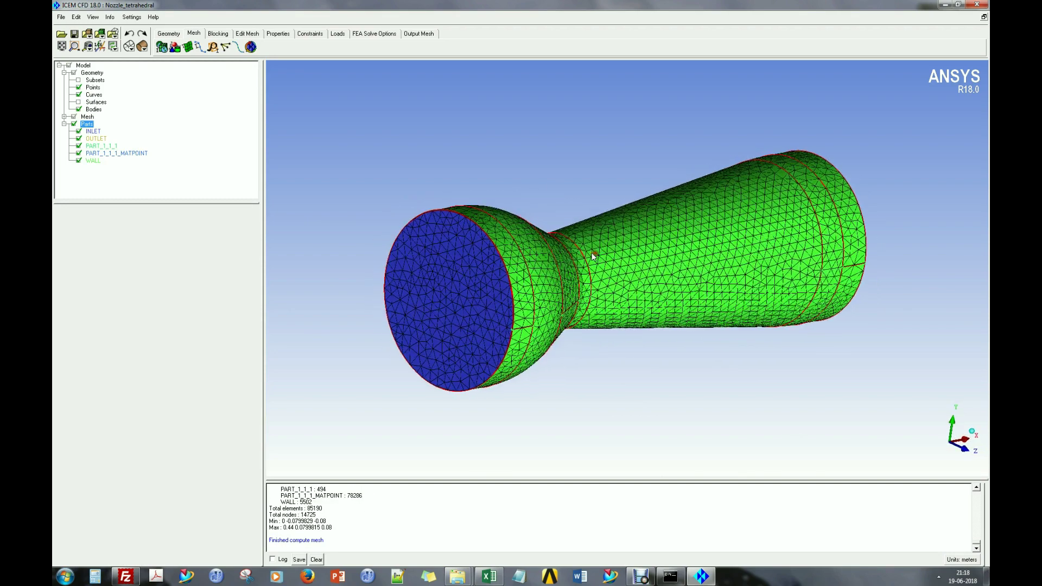
# - Choose a red-orange shade as the new INLET part colour
pyautogui.rightClick(94, 132)
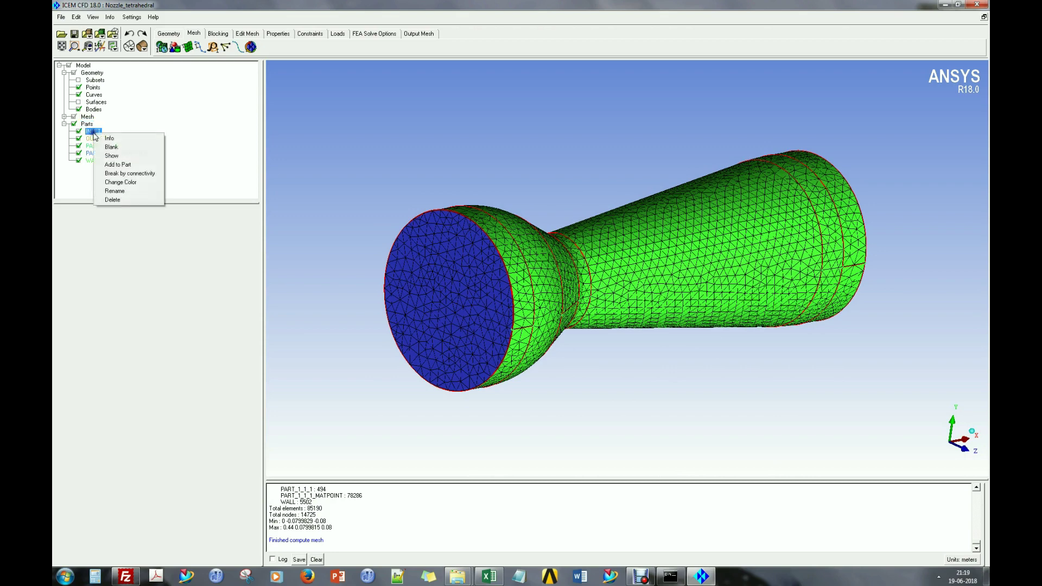
pyautogui.click(139, 182)
pyautogui.moveTo(521, 280); pyautogui.dragTo(512, 281)
# - Apply the orange colour to the INLET part
pyautogui.click(512, 364)
pyautogui.moveTo(510, 366); pyautogui.dragTo(468, 172)
pyautogui.scroll(3, 391, 195)
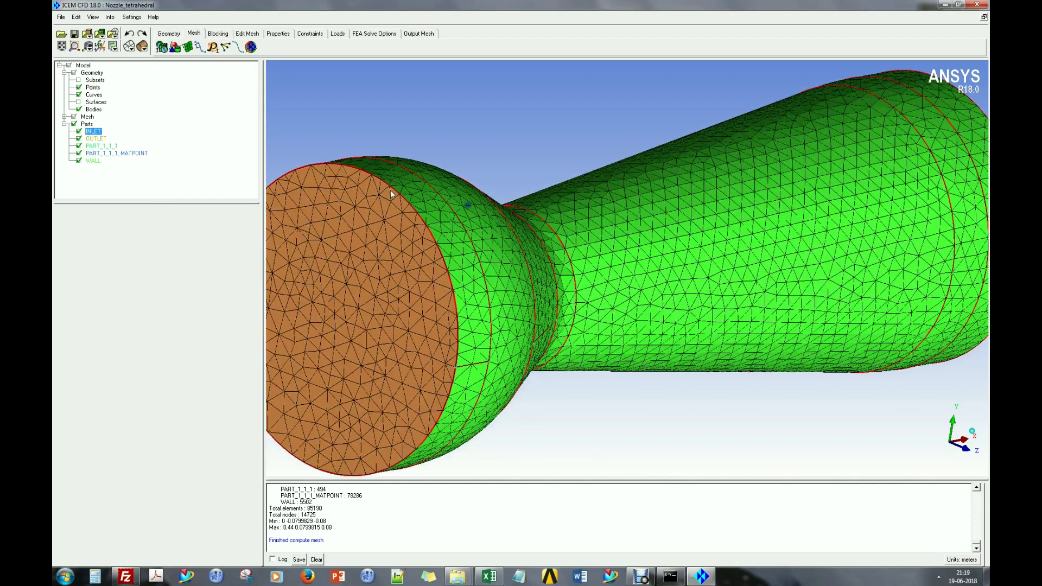
# - Turn off Show Wide for curves and inspect the meshed nozzle's inlet and outlet faces
pyautogui.rightClick(92, 95)
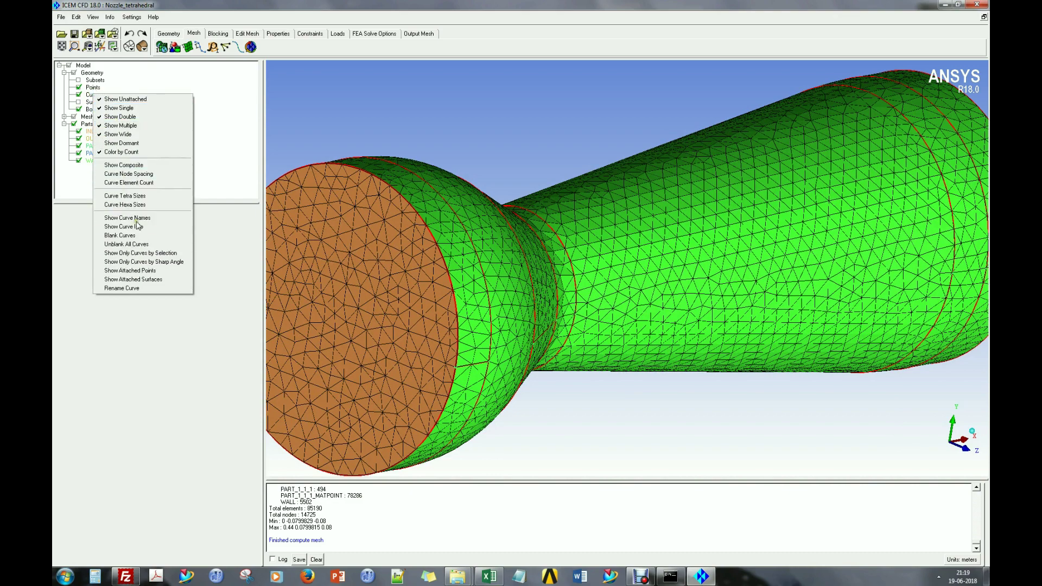
pyautogui.click(131, 135)
pyautogui.scroll(3, 470, 65)
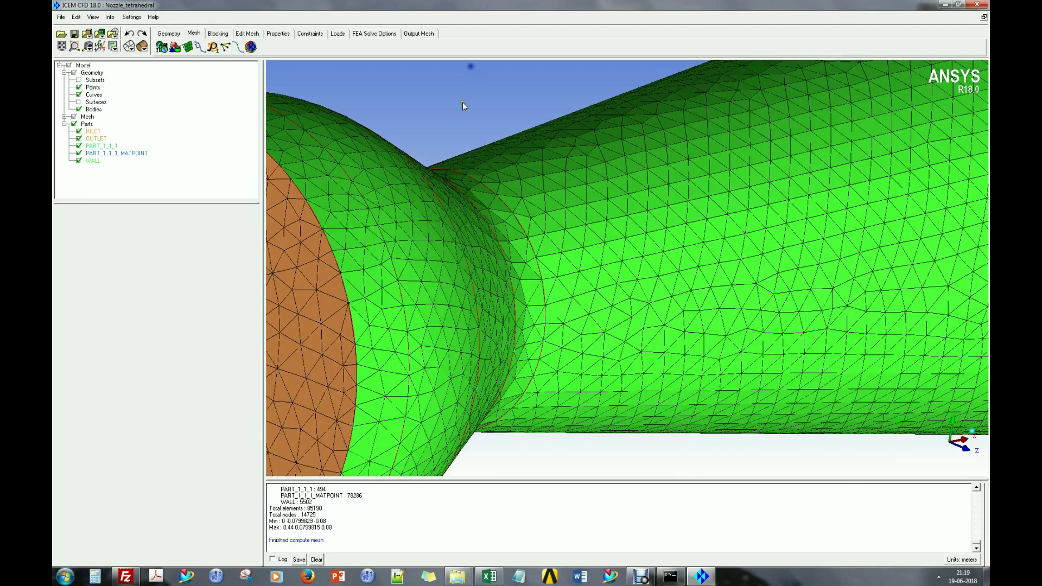
pyautogui.moveTo(471, 65); pyautogui.dragTo(890, 171)
pyautogui.moveTo(720, 183); pyautogui.dragTo(715, 358, button='right')
pyautogui.moveTo(715, 357); pyautogui.dragTo(833, 275)
pyautogui.scroll(3, 565, 305)
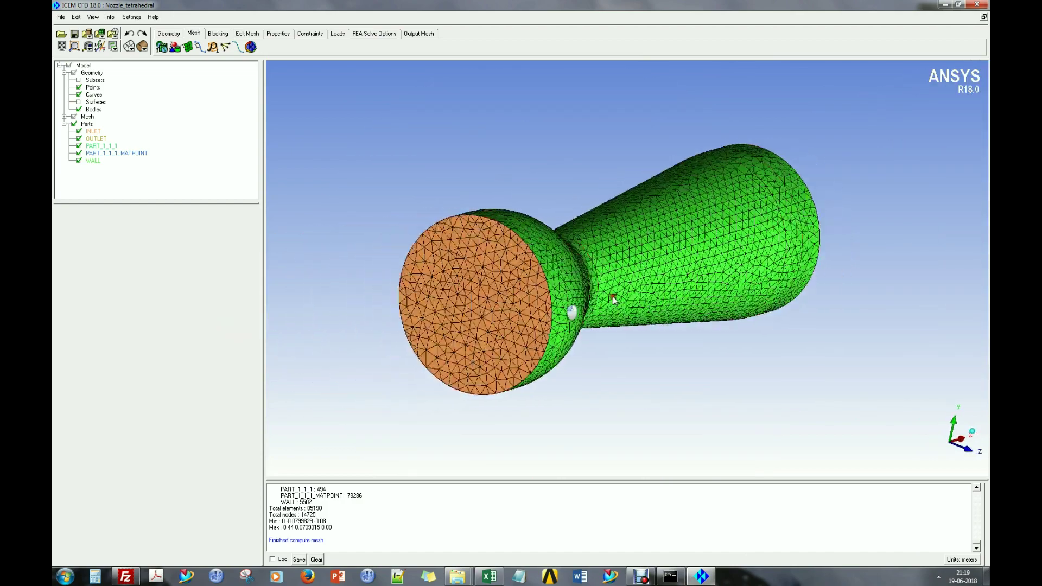
pyautogui.scroll(2, 549, 179)
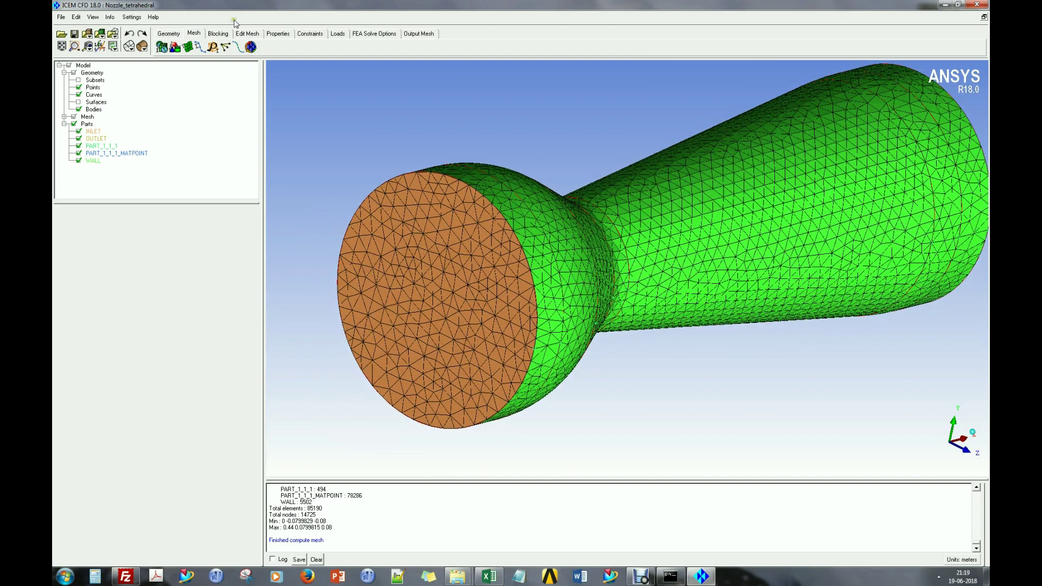
# - Give WALL 5 prism layers with 0.001 first height and 1.2 ratio, then run prism inflation
pyautogui.click(251, 48)
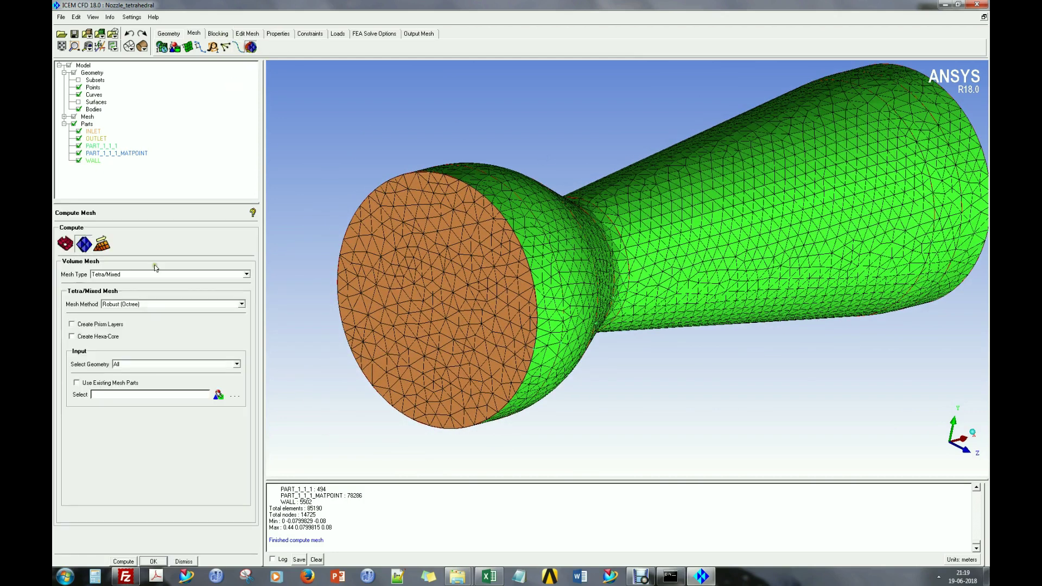
pyautogui.click(100, 247)
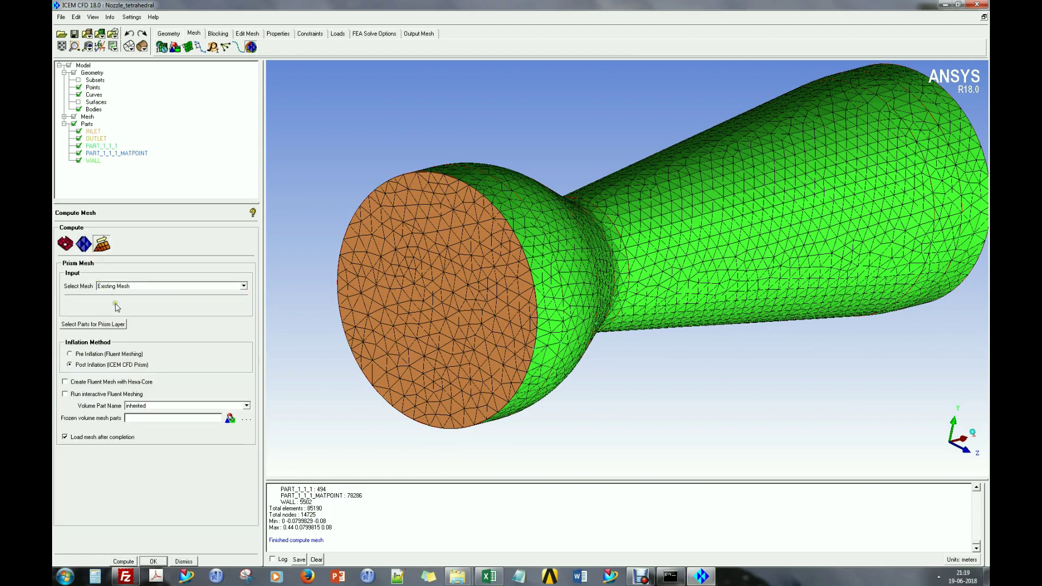
pyautogui.click(99, 325)
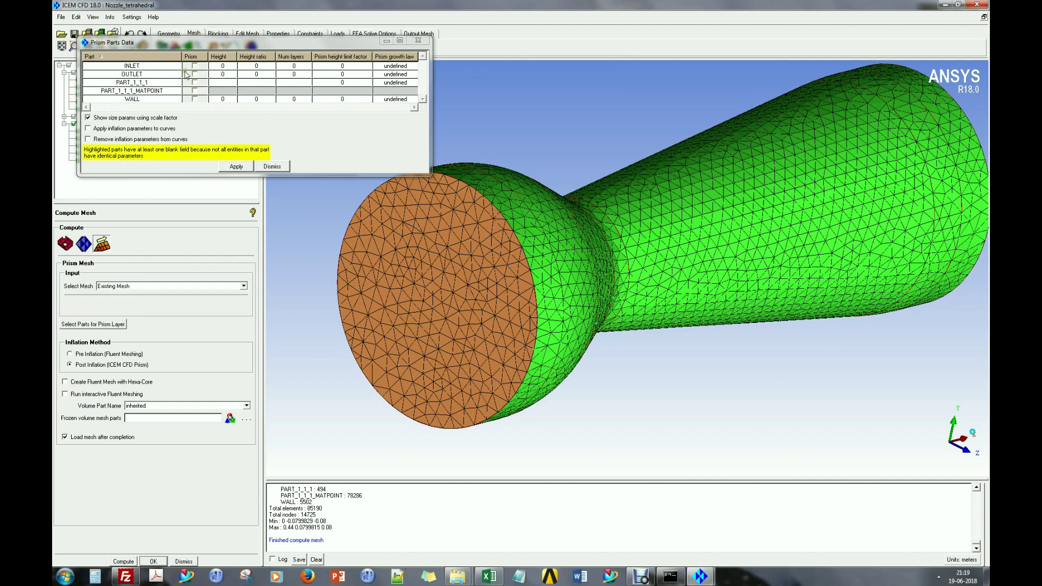
pyautogui.click(195, 99)
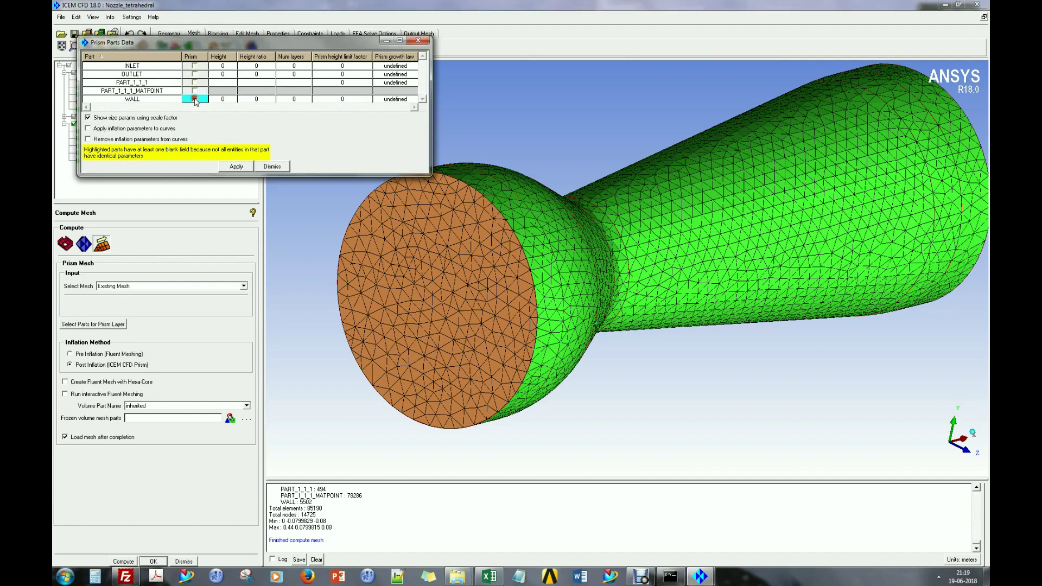
pyautogui.click(230, 100)
pyautogui.click(269, 98)
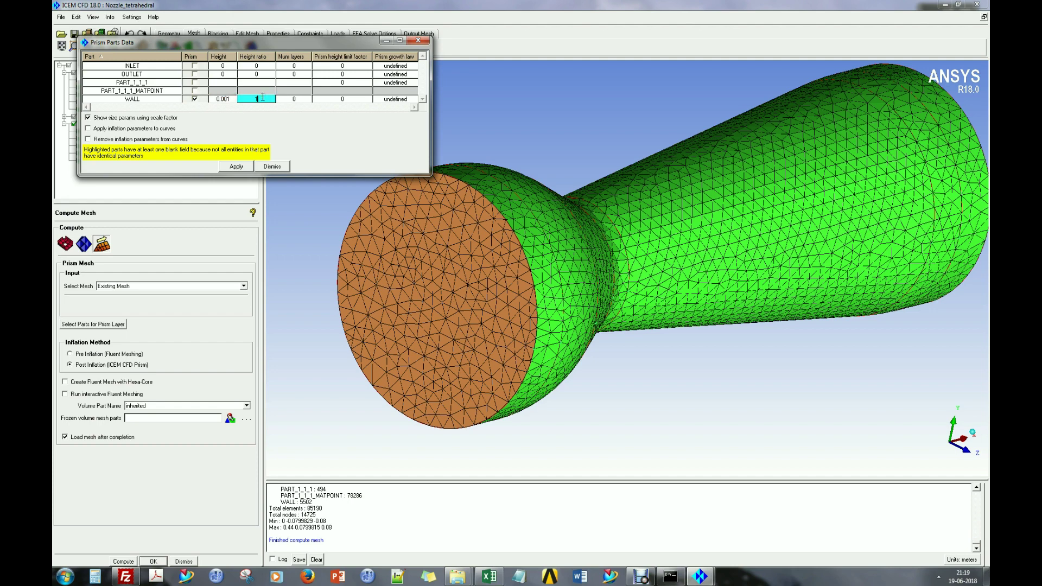
pyautogui.click(294, 98)
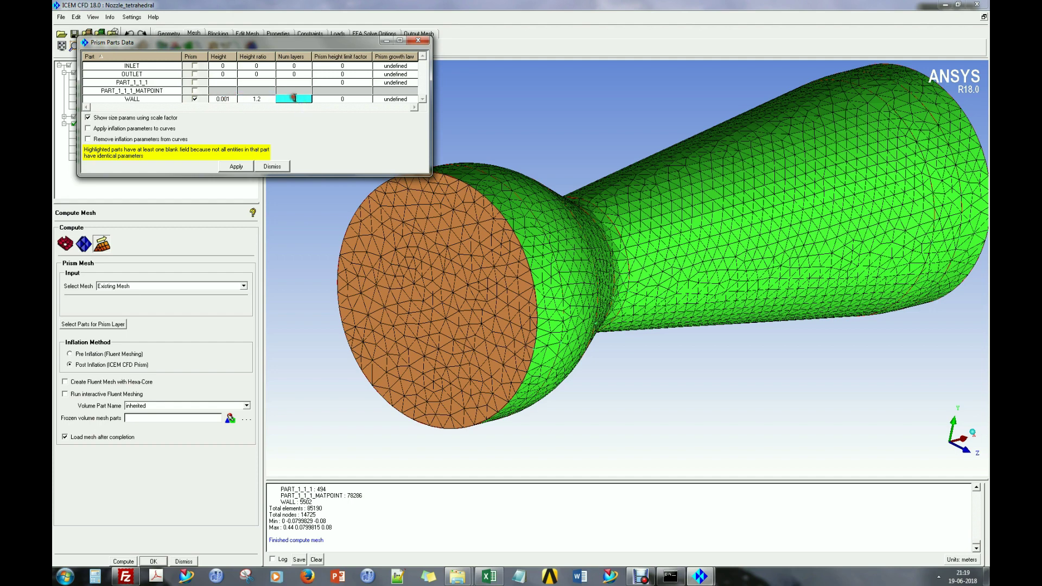
pyautogui.click(236, 167)
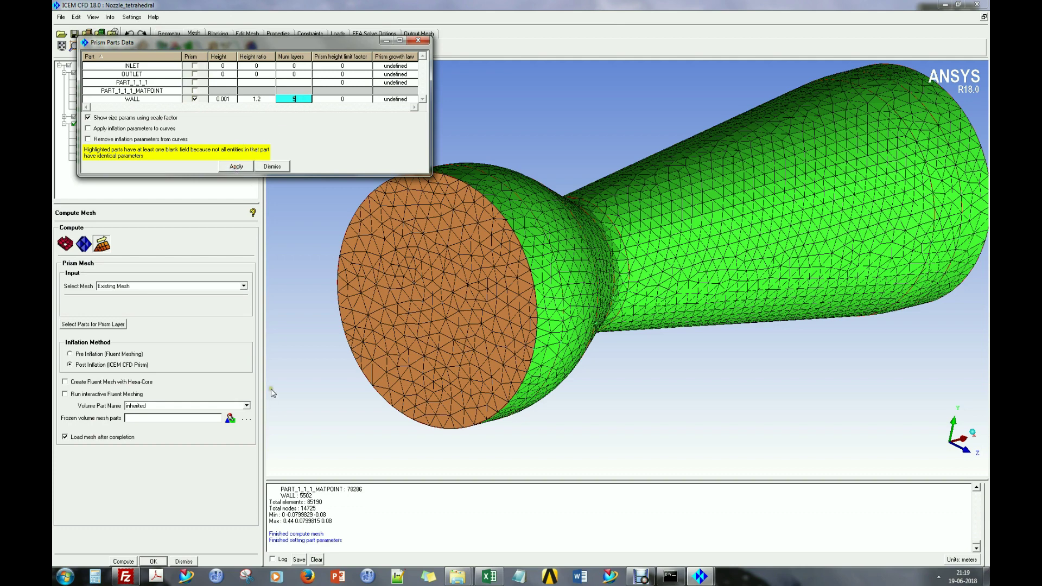
pyautogui.click(276, 168)
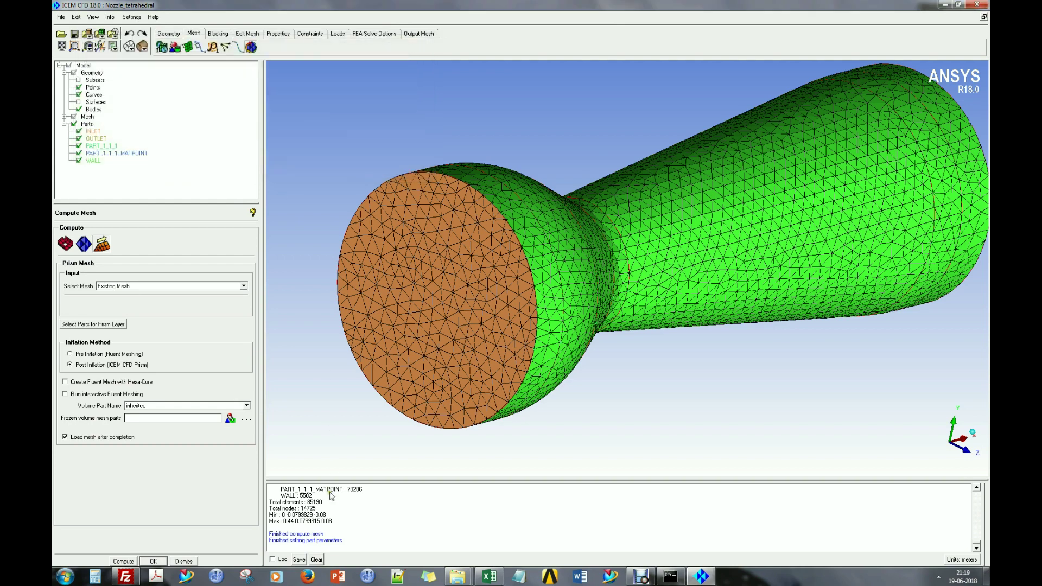
pyautogui.click(155, 562)
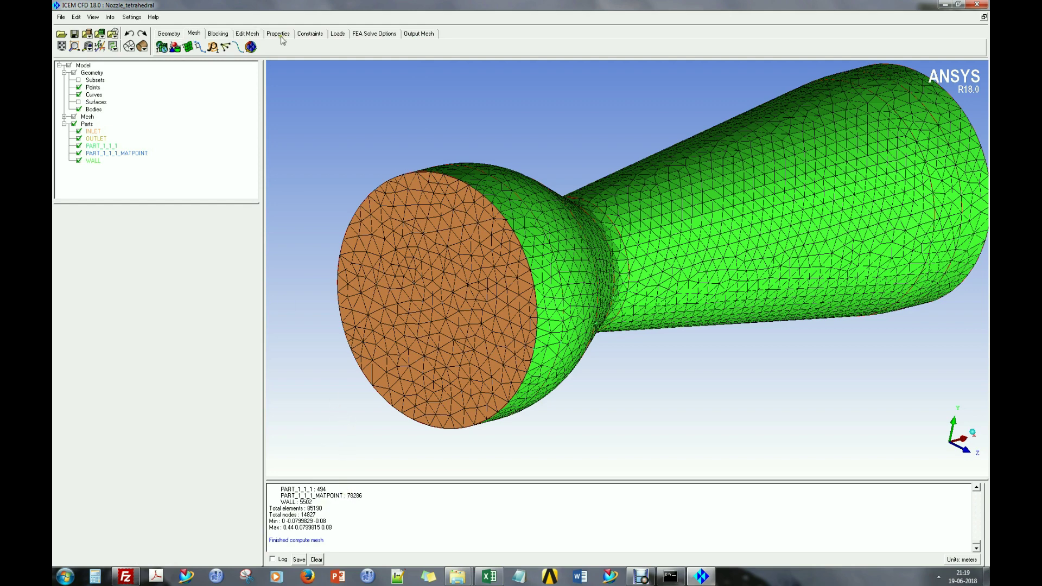
# - Edit WALL's prism height limit factor and reapply the part prism parameters
pyautogui.click(252, 48)
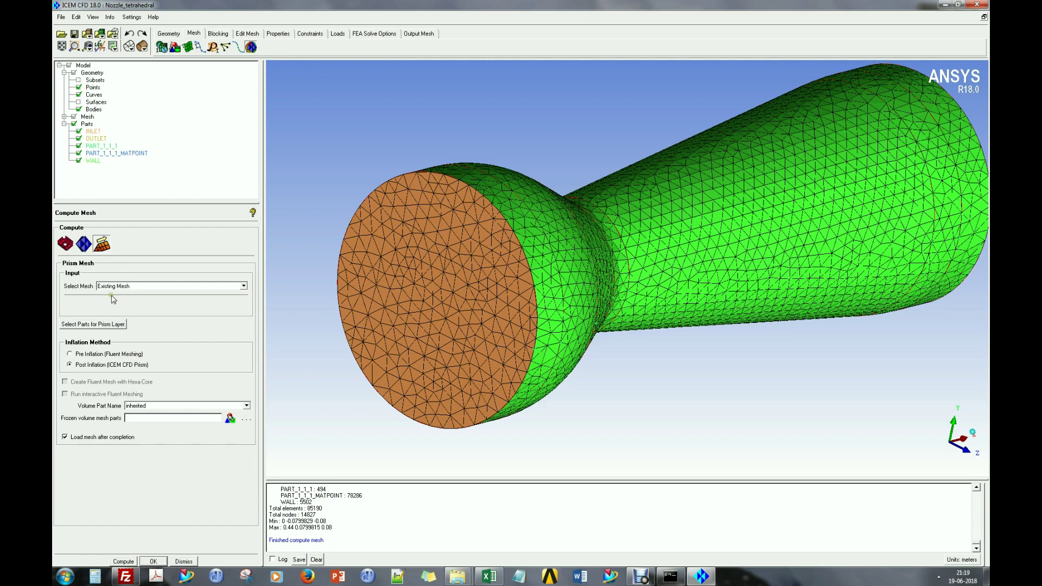
pyautogui.click(106, 325)
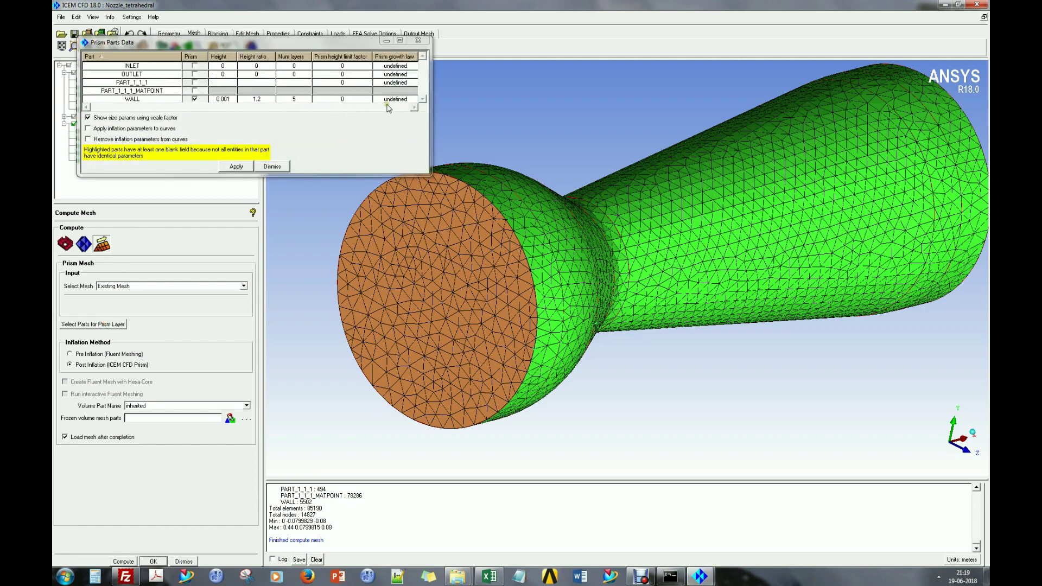
pyautogui.click(358, 99)
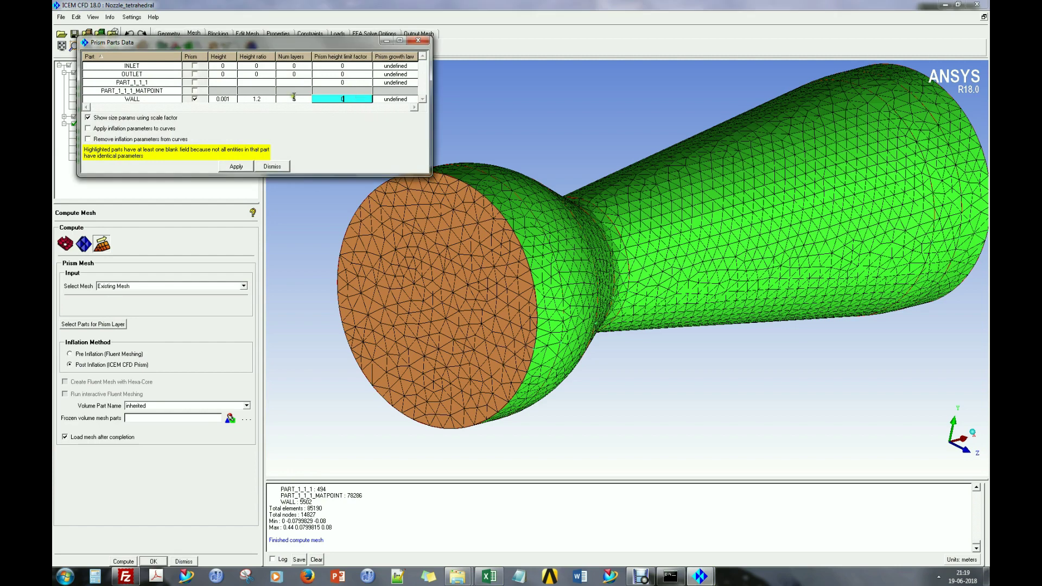
pyautogui.click(237, 167)
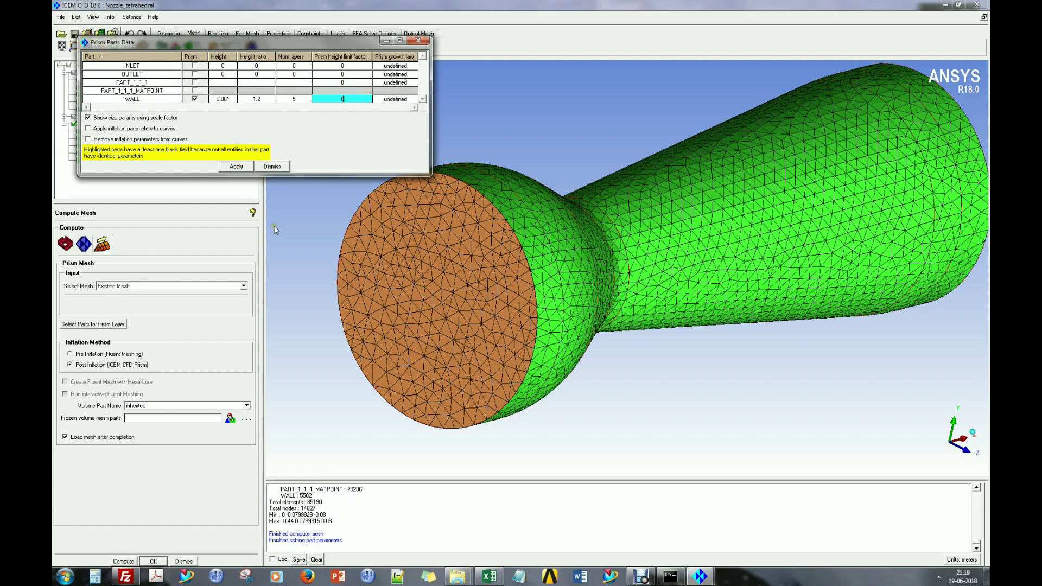
pyautogui.click(418, 41)
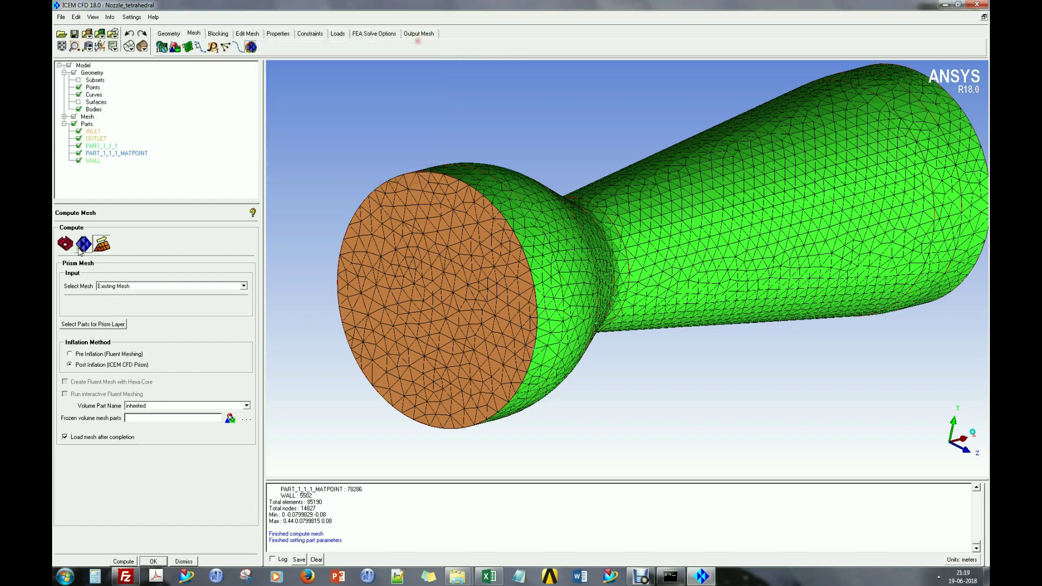
pyautogui.click(83, 245)
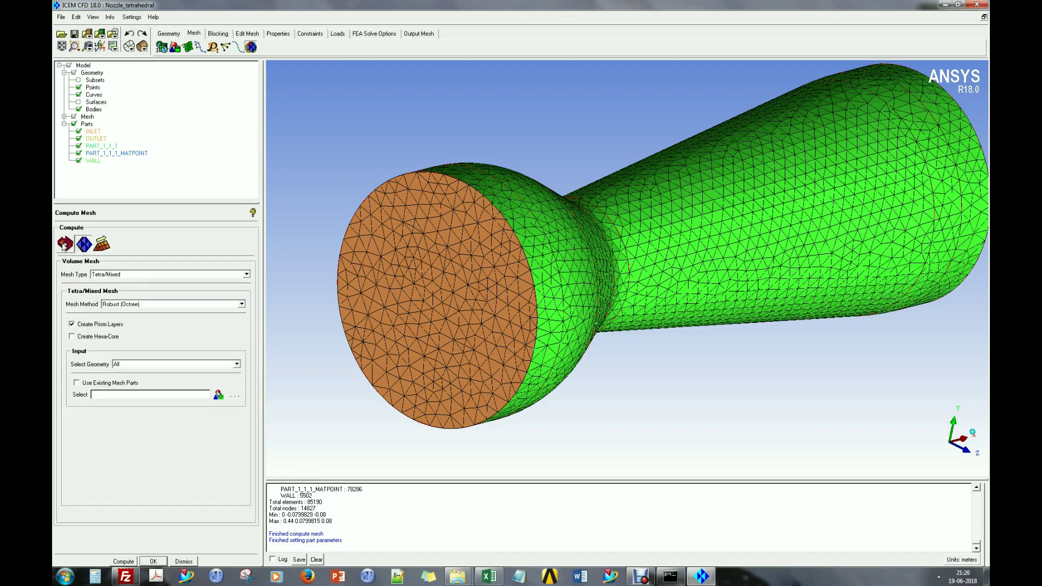
# - Save the nozzle project and clear the message log
pyautogui.click(102, 244)
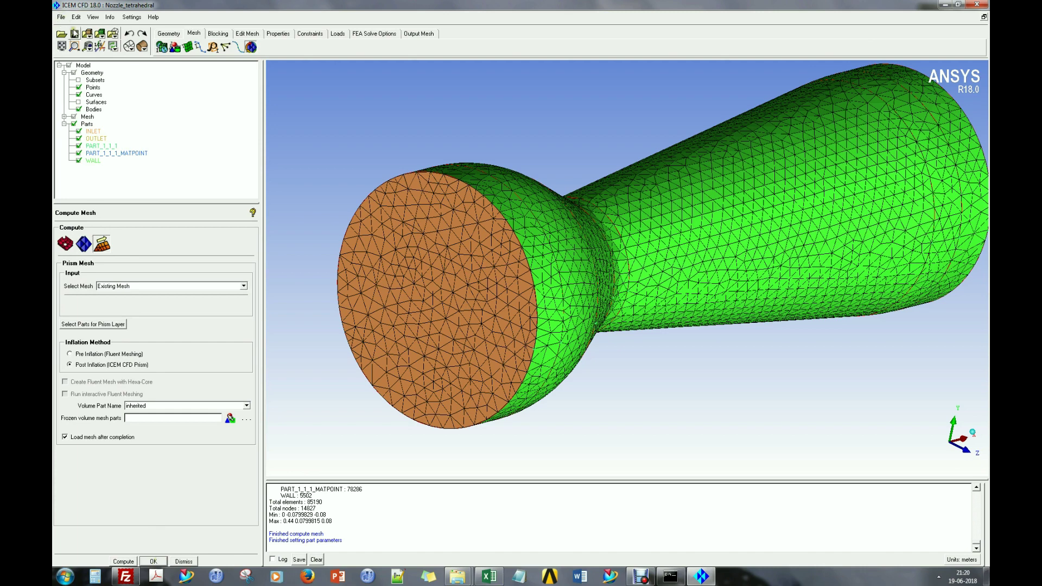
pyautogui.click(76, 34)
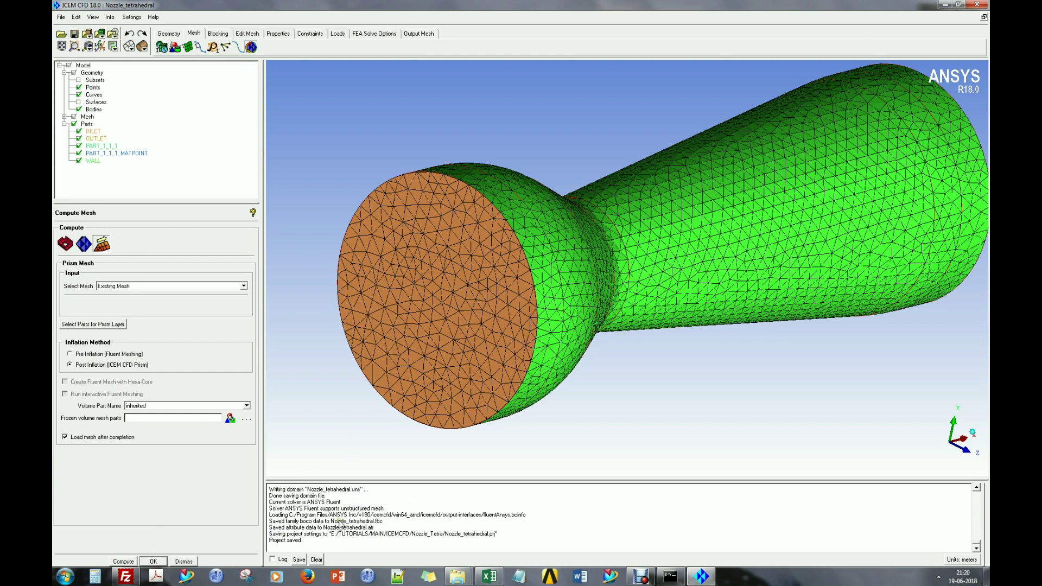
pyautogui.click(317, 560)
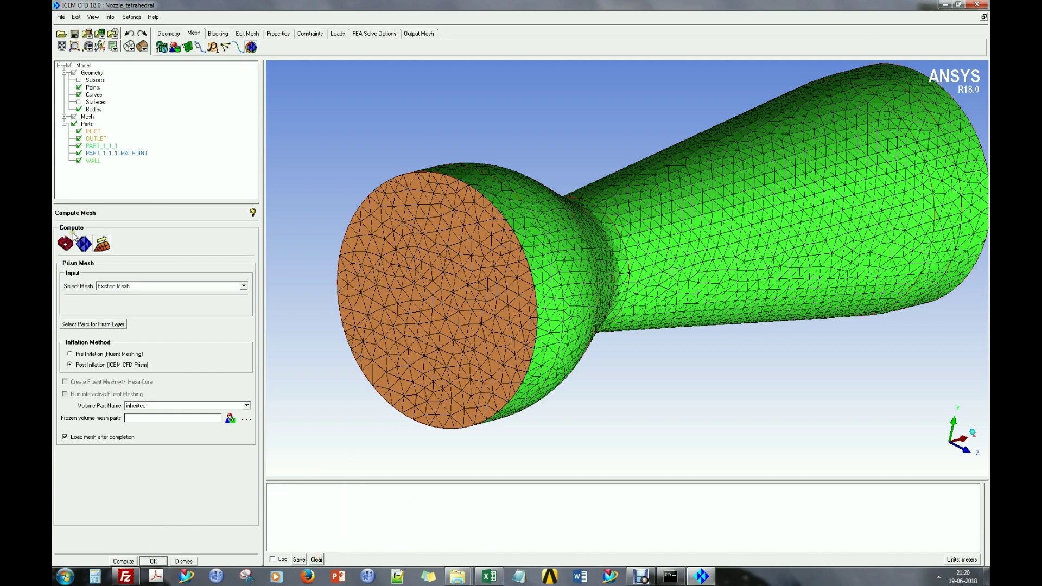
# - Re-enter 0.01 as the global maximum element size
pyautogui.click(162, 47)
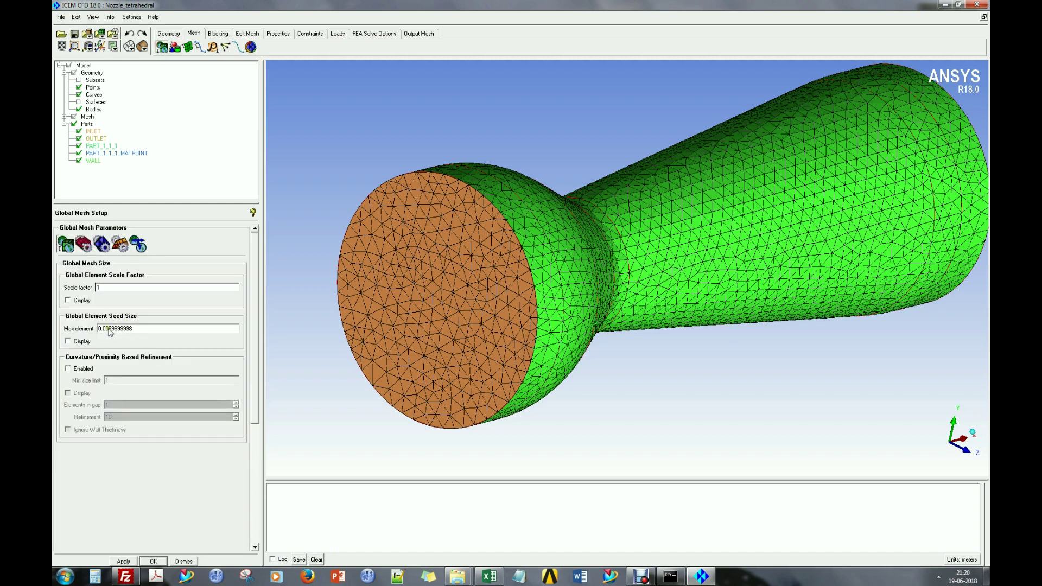
pyautogui.moveTo(107, 333); pyautogui.dragTo(180, 341)
pyautogui.write('0.01')
pyautogui.click(159, 562)
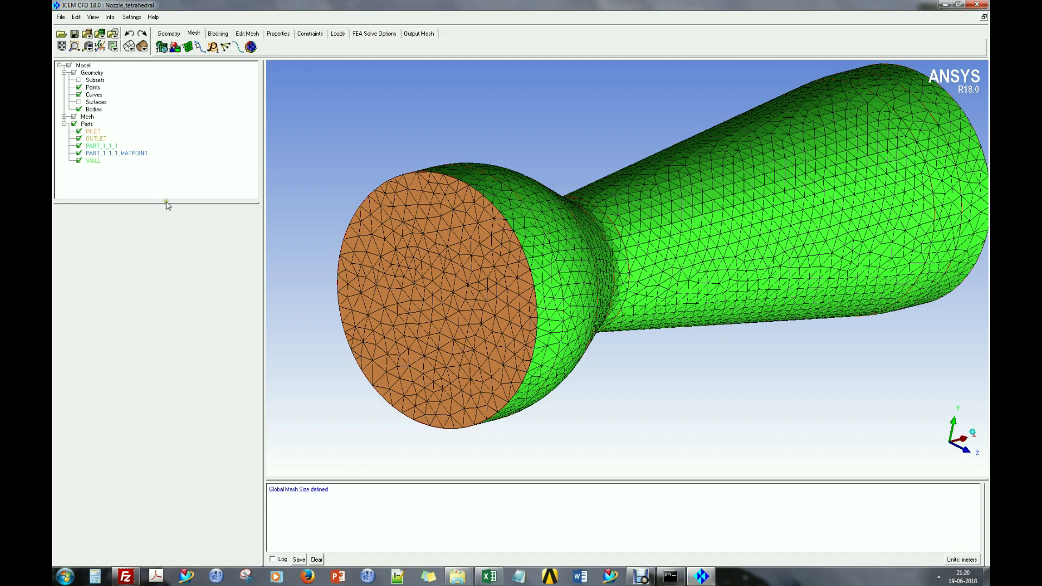
pyautogui.click(251, 47)
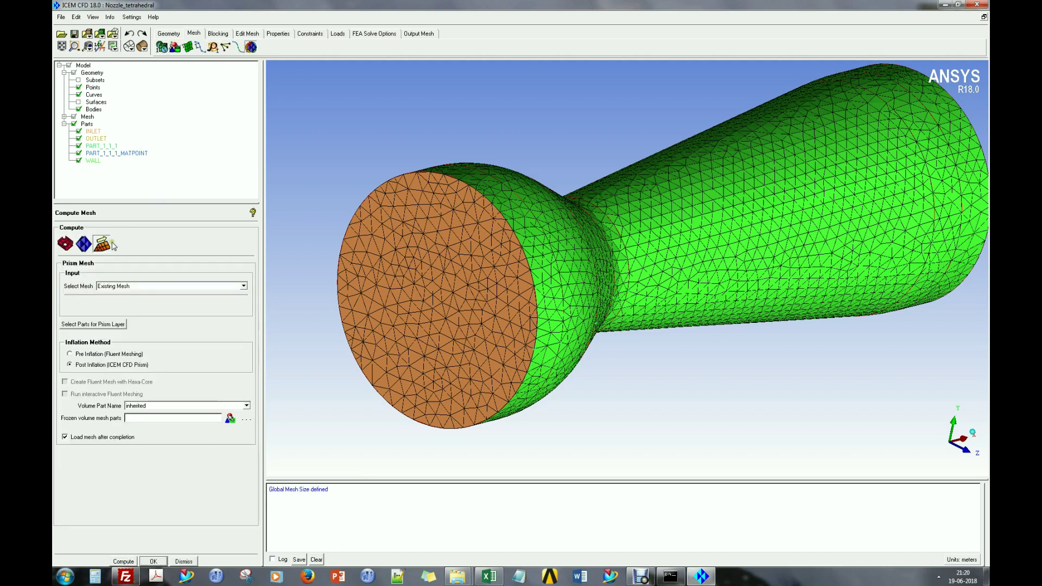
# - Recompute the prism mesh (101576 elements) and display the shells as Solid & Wire around the inlet
pyautogui.click(153, 562)
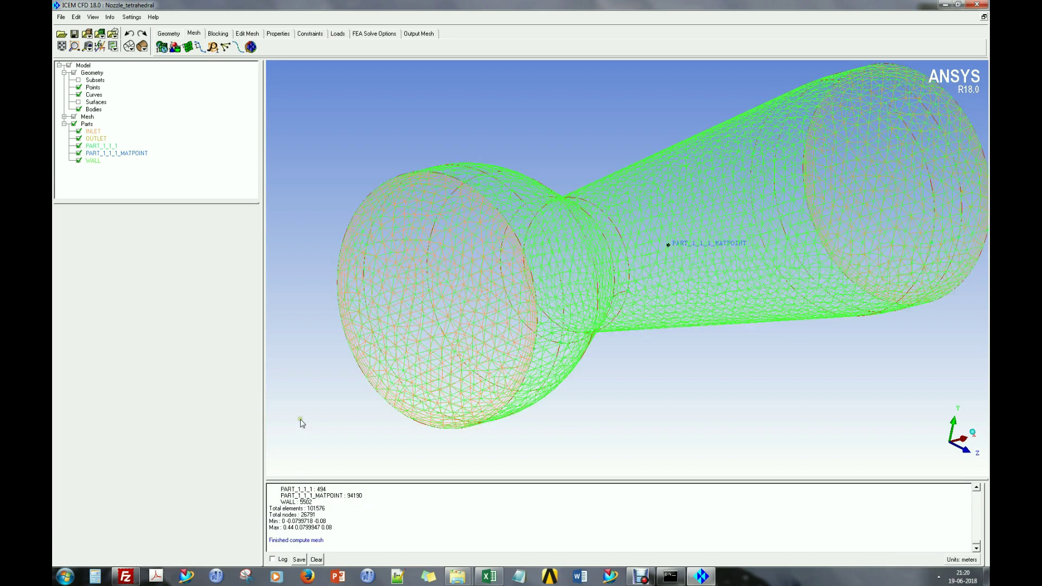
pyautogui.click(64, 117)
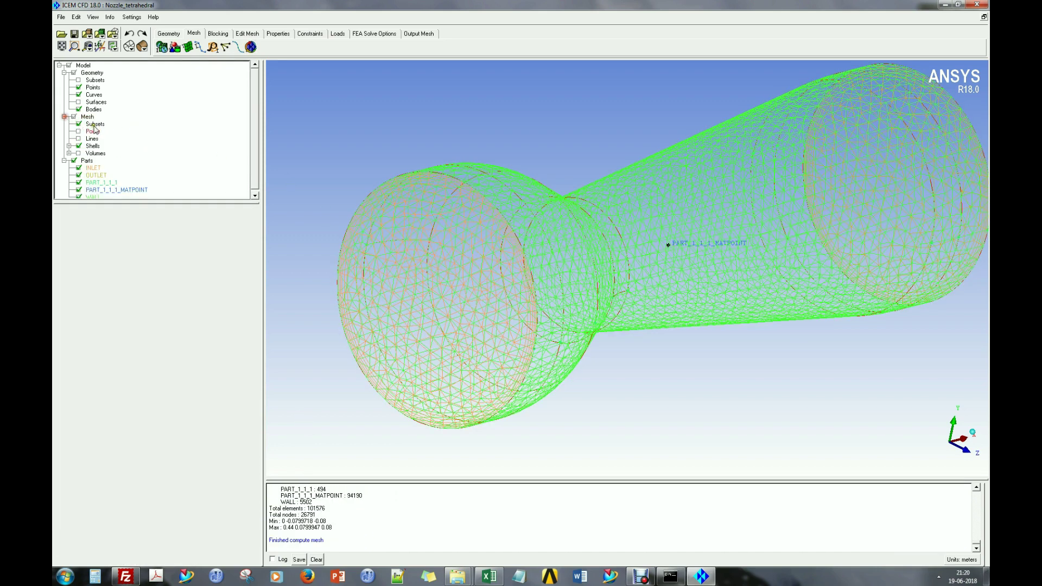
pyautogui.rightClick(91, 145)
pyautogui.click(132, 168)
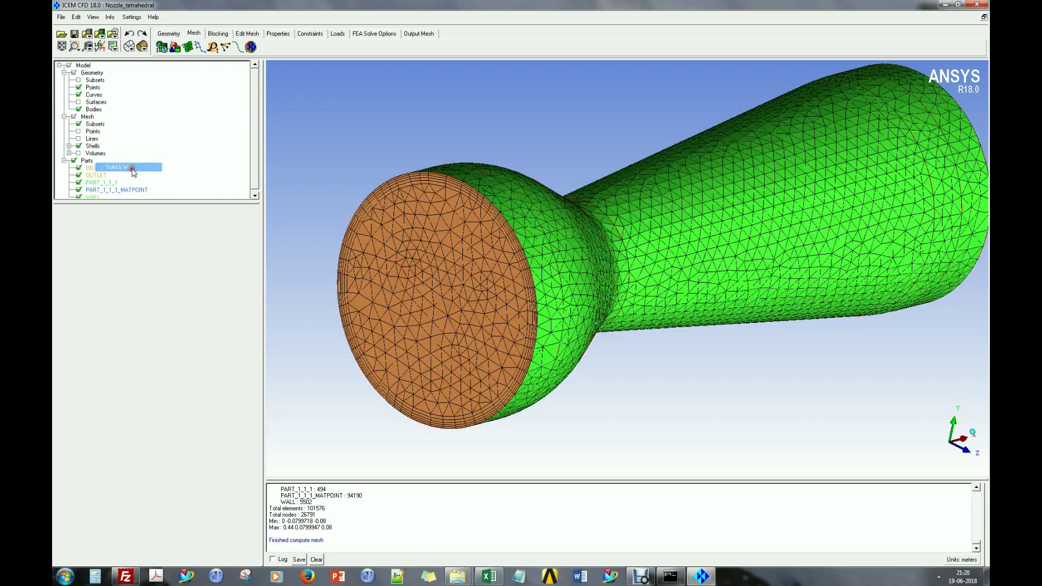
pyautogui.scroll(3, 465, 244)
pyautogui.moveTo(460, 128)
pyautogui.mouseDown()
pyautogui.moveTo(604, 188)
pyautogui.moveTo(579, 129)
pyautogui.moveTo(602, 214)
pyautogui.moveTo(580, 213)
pyautogui.moveTo(591, 179)
pyautogui.moveTo(595, 263)
pyautogui.moveTo(537, 245)
pyautogui.moveTo(537, 276)
pyautogui.moveTo(531, 217)
pyautogui.moveTo(571, 234)
pyautogui.moveTo(568, 222)
pyautogui.moveTo(560, 299)
pyautogui.mouseUp()
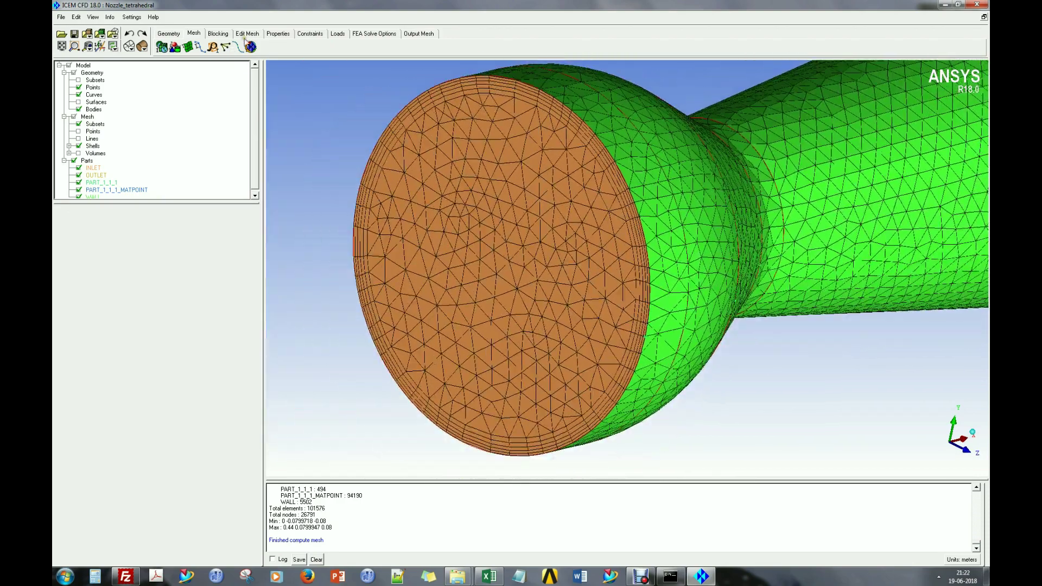
pyautogui.click(251, 47)
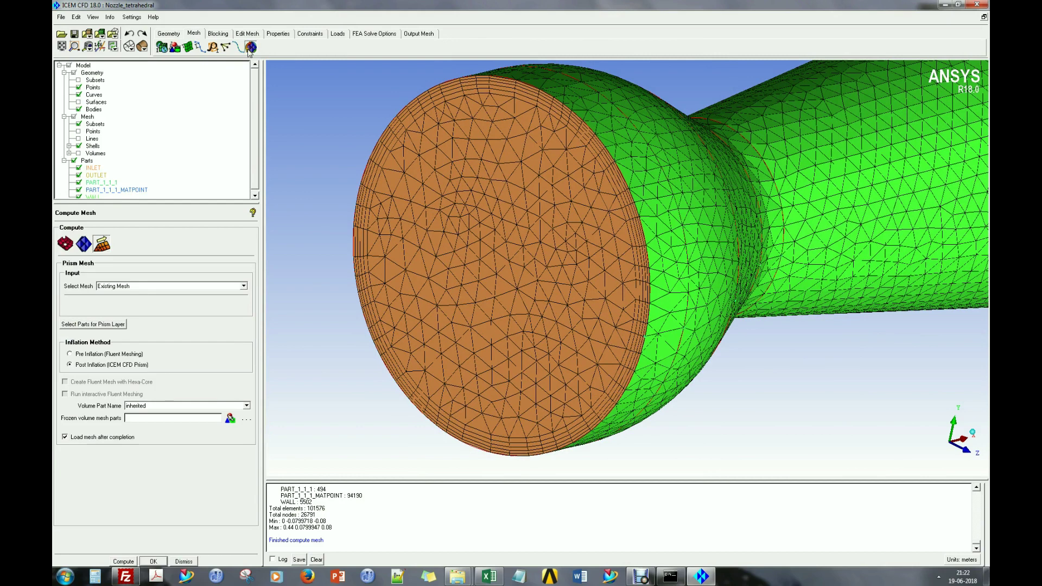
# - Give WALL prism layers 0.0002 first height and 1.5 ratio, then compute a new Tetra/Mixed mesh
pyautogui.click(93, 324)
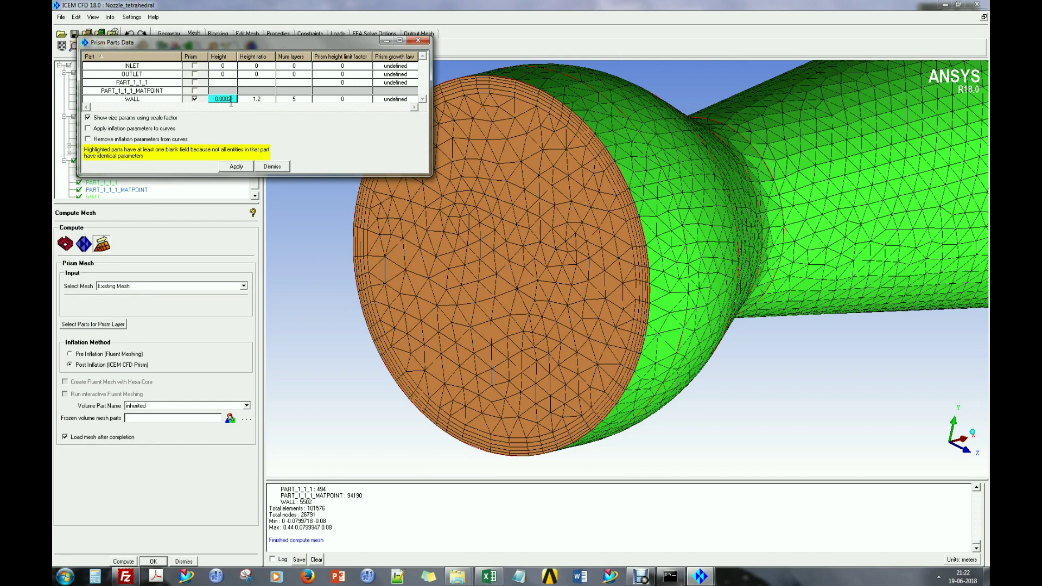
pyautogui.click(265, 100)
pyautogui.write('1')
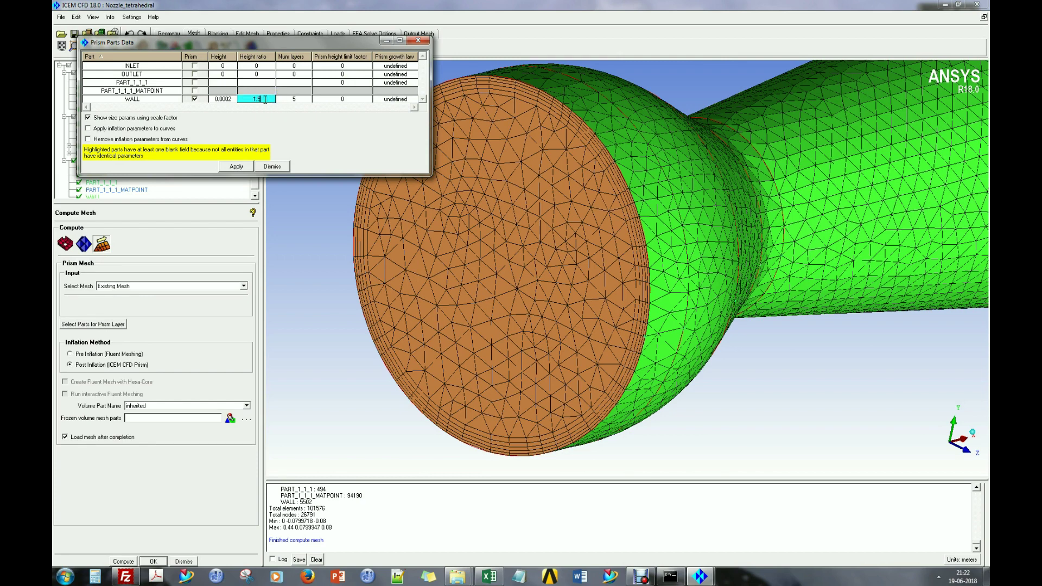
pyautogui.click(302, 99)
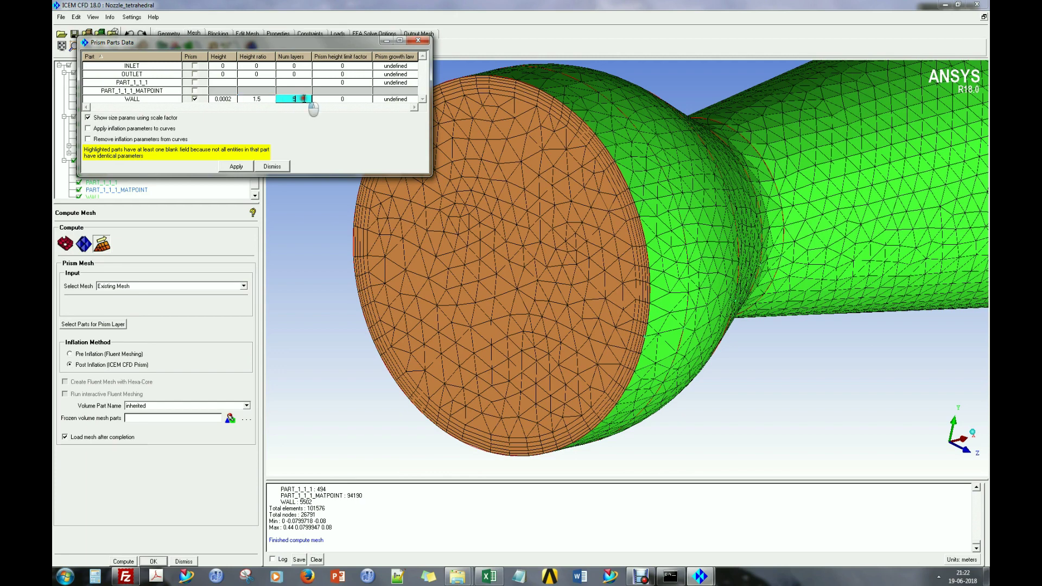
pyautogui.click(236, 167)
pyautogui.click(272, 166)
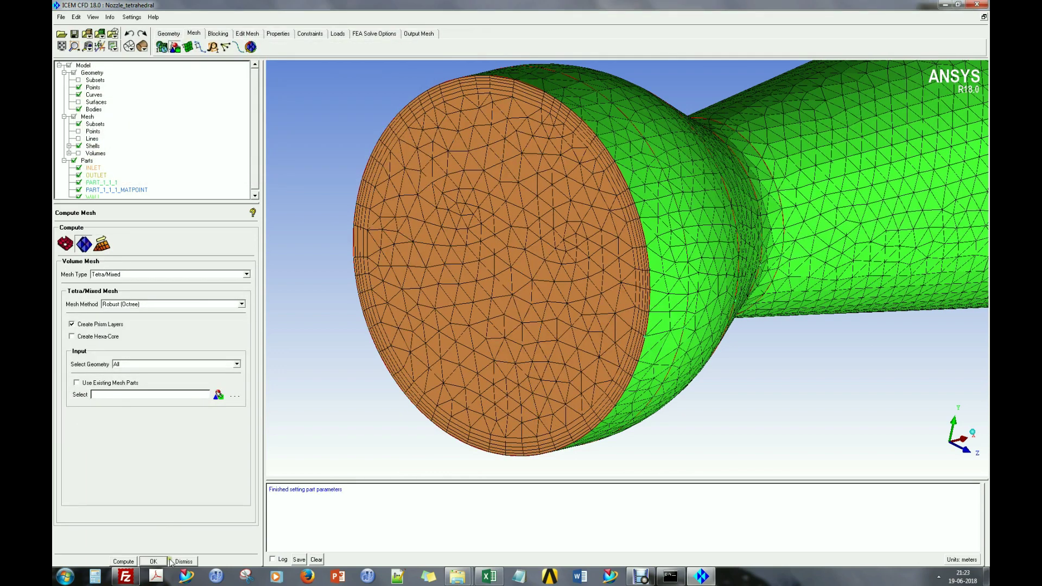
pyautogui.click(154, 562)
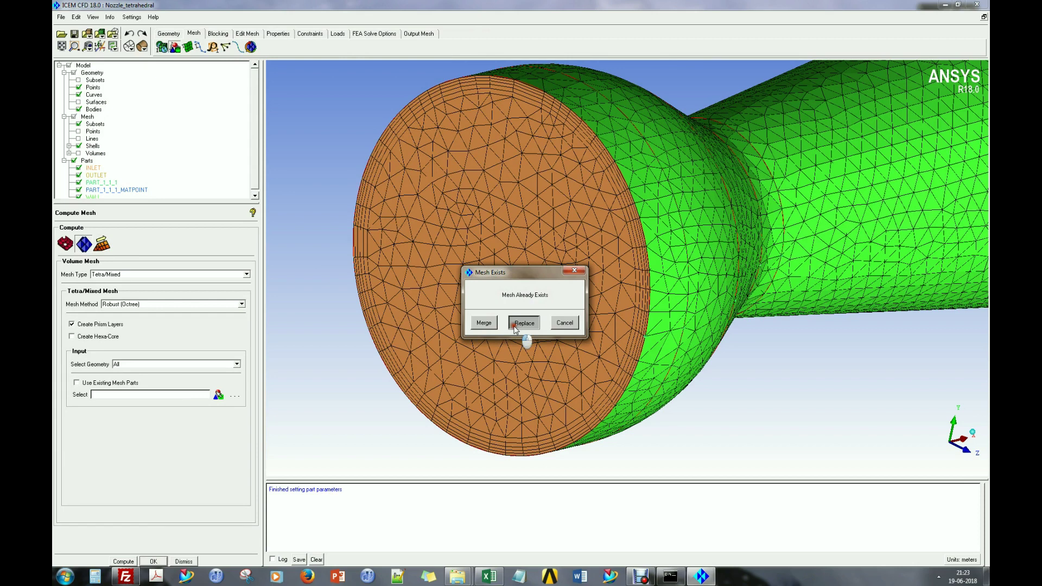
# - Replace the old mesh with the new 112606-element tetra/prism volume mesh
pyautogui.click(522, 323)
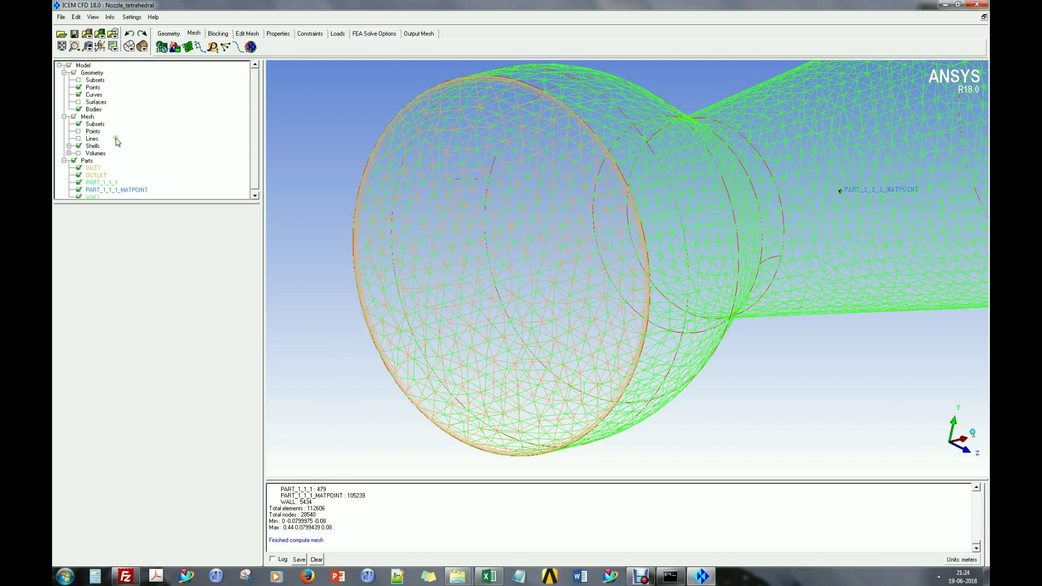
# - Show the recomputed shells as Solid & Wire and view the nozzle's outlet end
pyautogui.rightClick(93, 147)
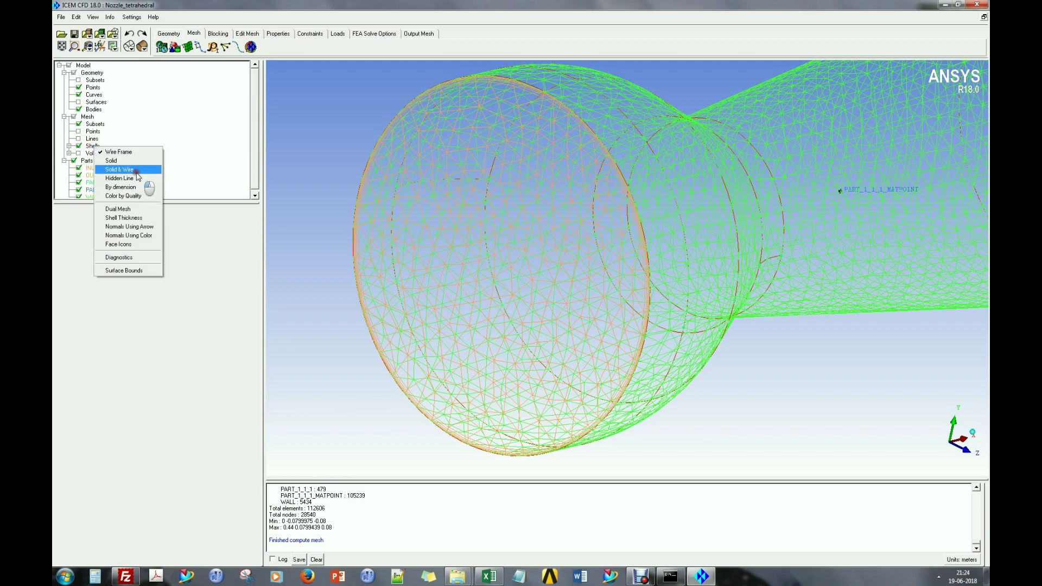
pyautogui.click(144, 173)
pyautogui.scroll(3, 553, 186)
pyautogui.scroll(5, 633, 263)
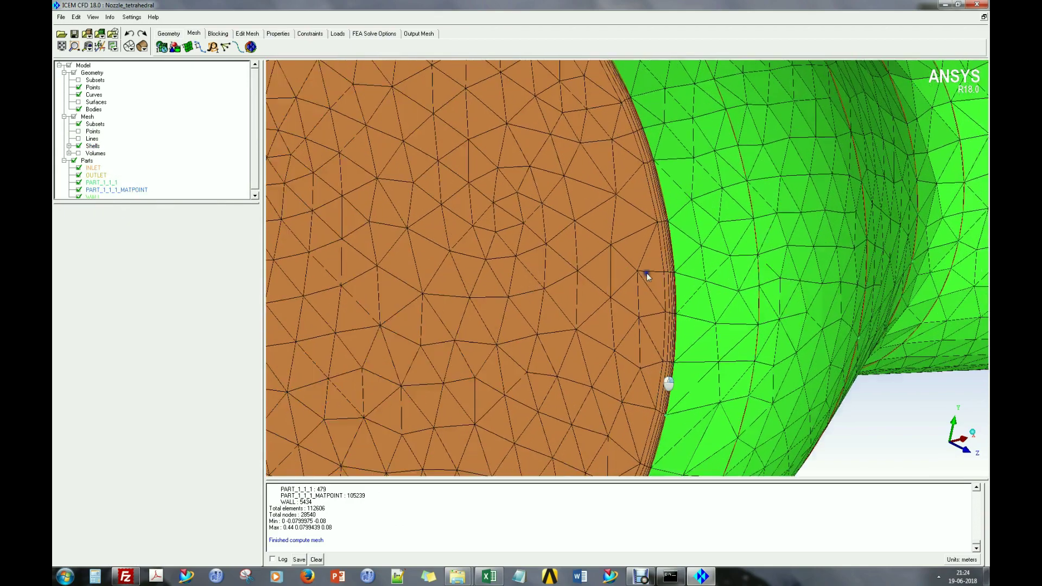
pyautogui.scroll(-5, 700, 230)
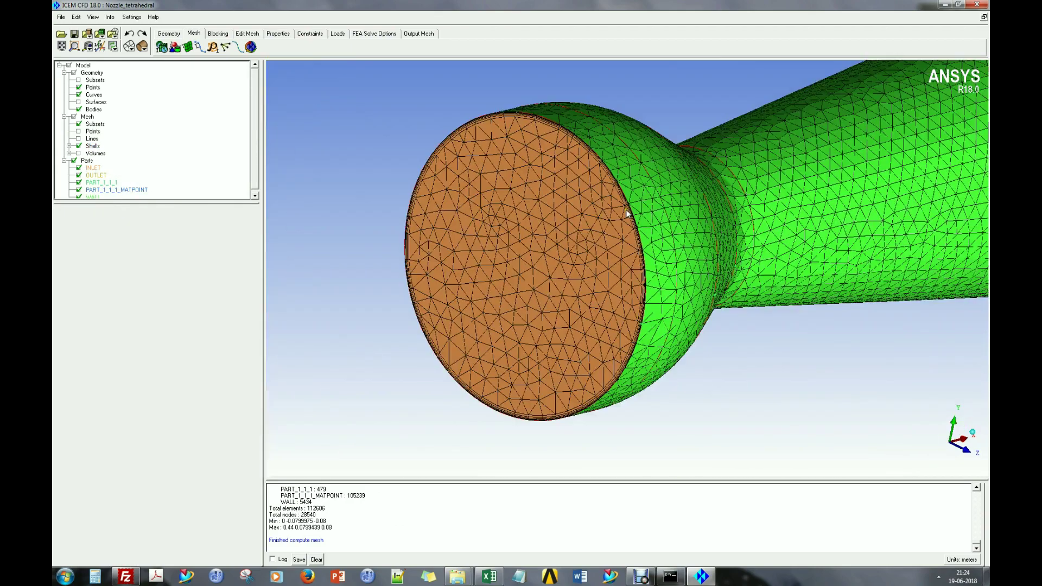
pyautogui.moveTo(662, 219); pyautogui.dragTo(400, 303)
pyautogui.scroll(6, 598, 344)
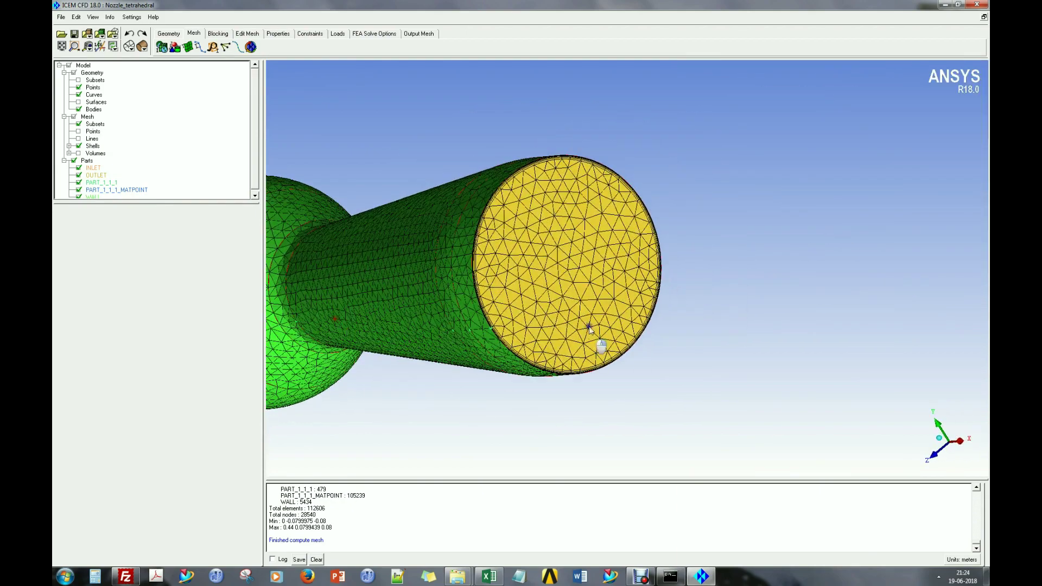
pyautogui.scroll(-5, 630, 265)
pyautogui.scroll(10, 629, 186)
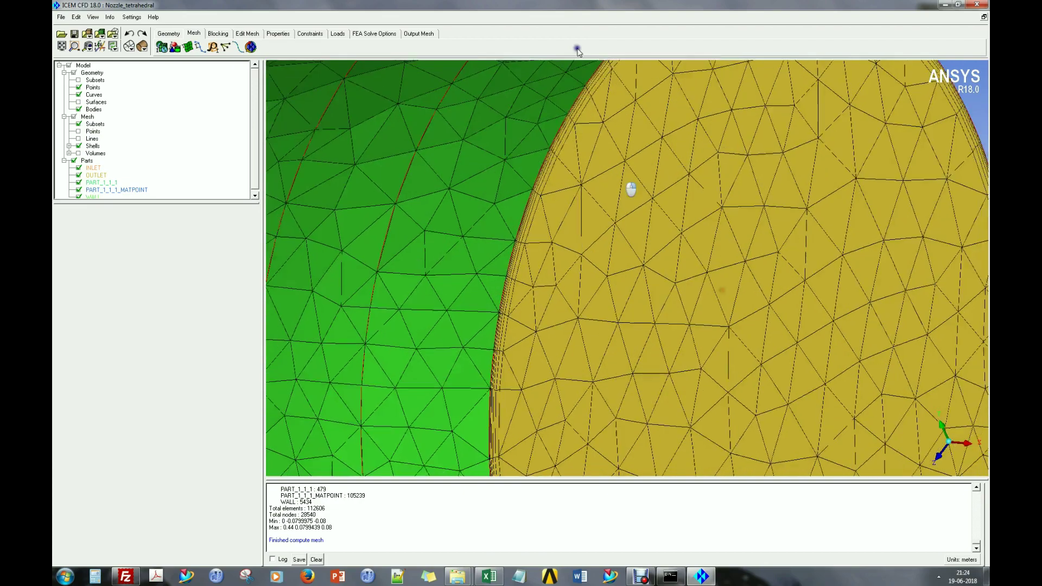
pyautogui.scroll(-5, 507, 344)
# - Inspect the nozzle's sides and inlet face, widening the model tree to reveal WALL
pyautogui.moveTo(507, 345); pyautogui.dragTo(572, 201)
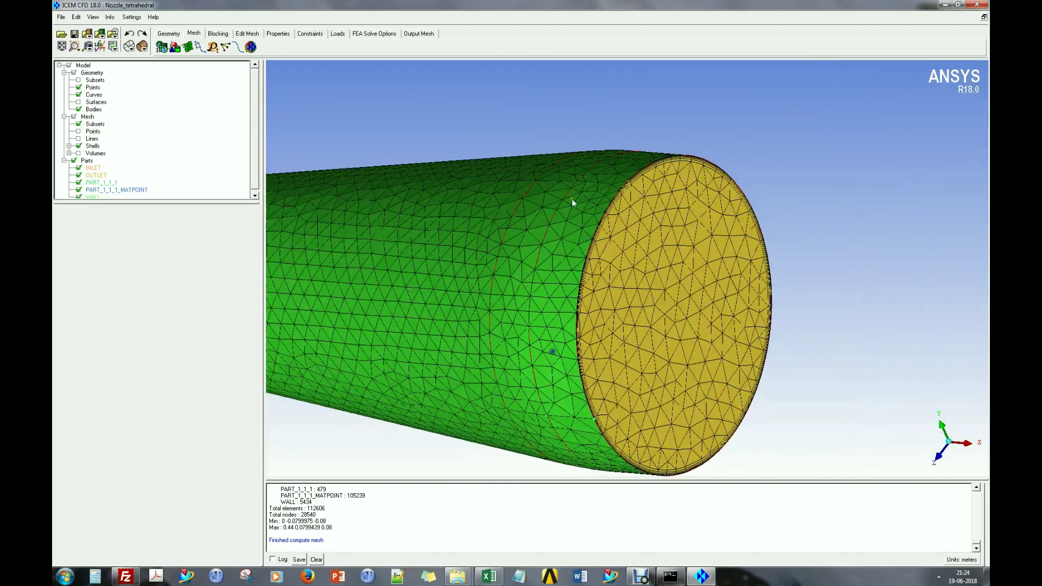
pyautogui.scroll(-2, 431, 293)
pyautogui.moveTo(431, 293); pyautogui.dragTo(562, 324)
pyautogui.scroll(5, 591, 263)
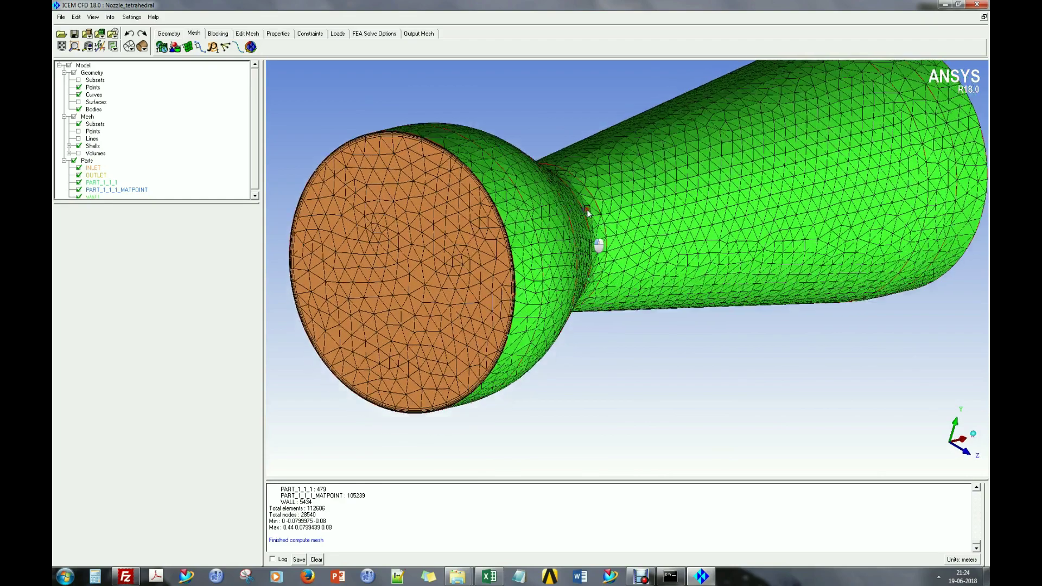
pyautogui.moveTo(589, 193); pyautogui.dragTo(624, 181)
pyautogui.scroll(-3, 623, 181)
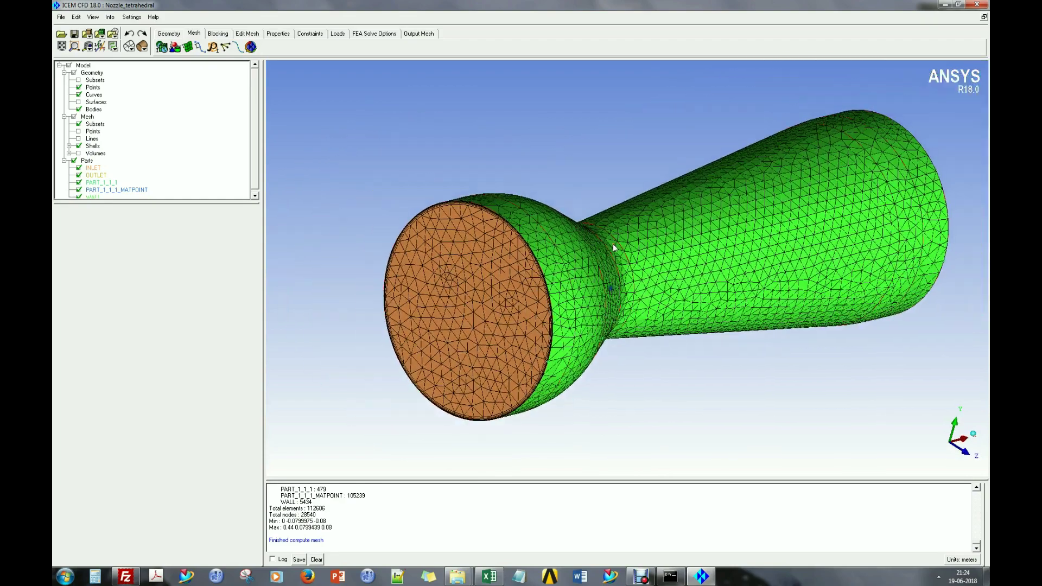
pyautogui.moveTo(613, 243); pyautogui.dragTo(574, 215)
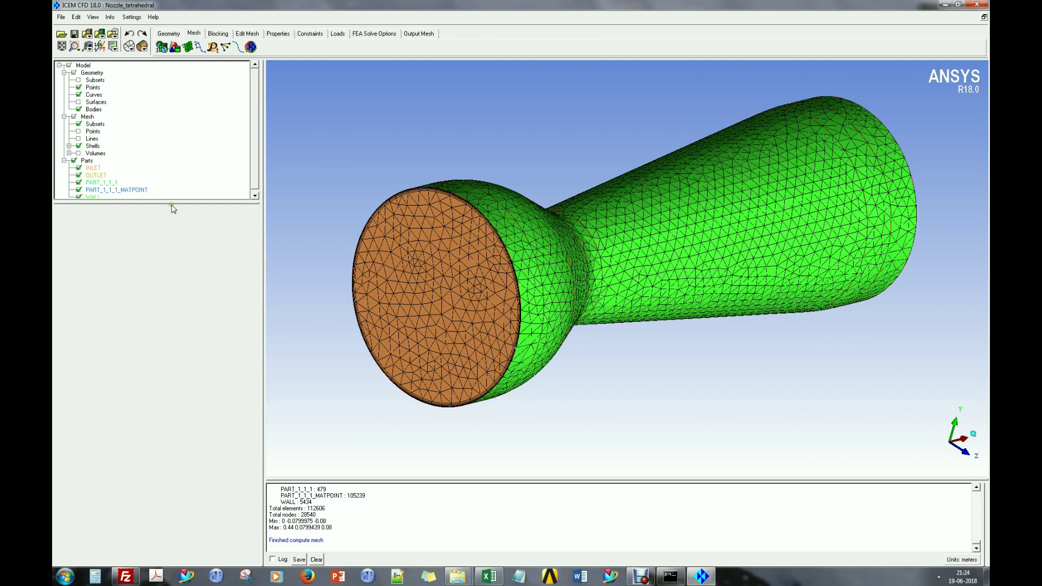
pyautogui.moveTo(170, 204); pyautogui.dragTo(213, 278)
pyautogui.moveTo(368, 172); pyautogui.dragTo(346, 168, button='middle')
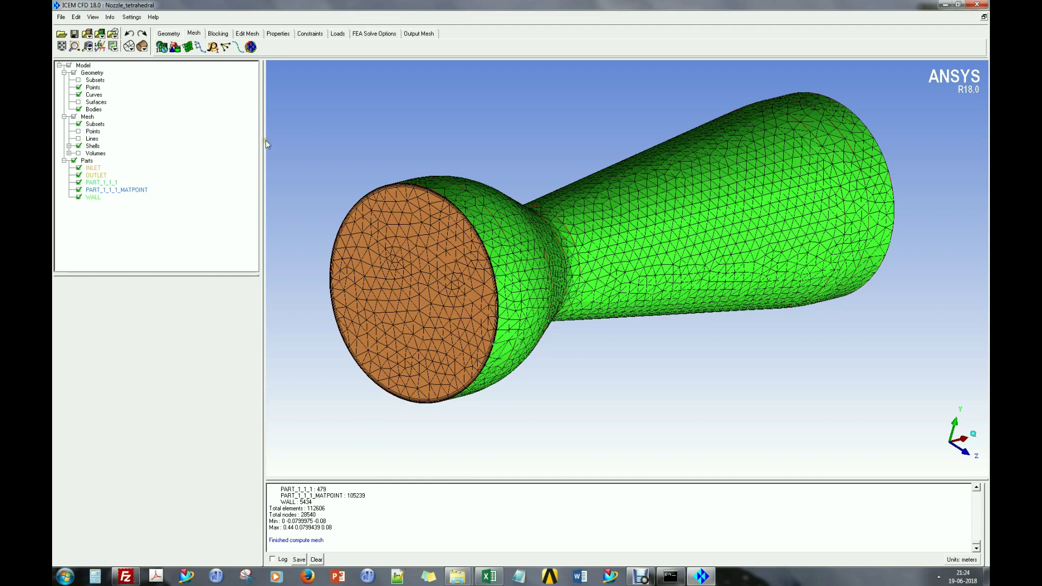
# - Hide the shells and add a cut plane with Ax=1, Cz=0, fraction about 0.35, showing shells and volumes
pyautogui.click(78, 146)
pyautogui.rightClick(87, 118)
pyautogui.moveTo(124, 121)
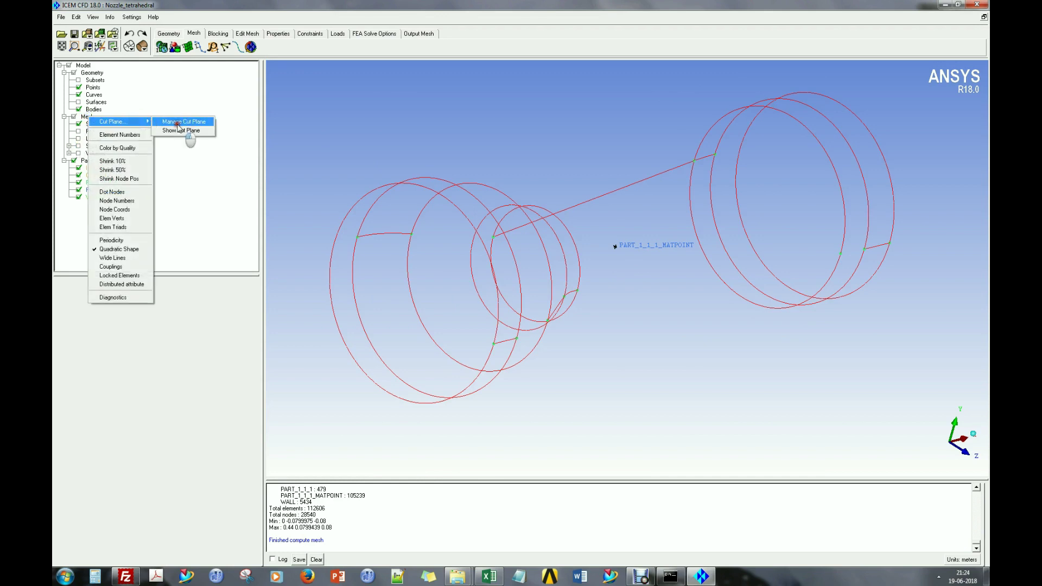
pyautogui.click(180, 130)
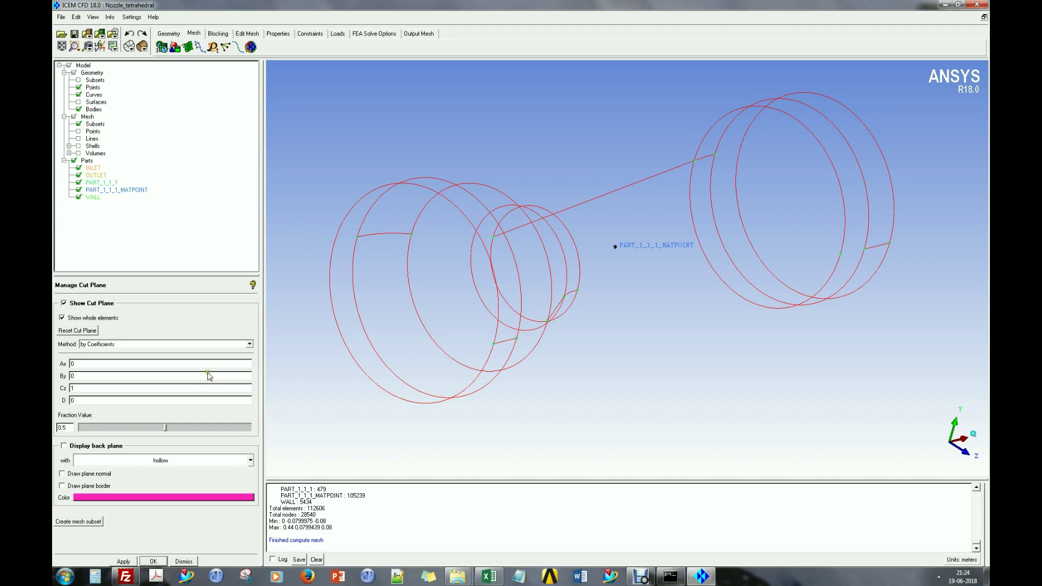
pyautogui.doubleClick(84, 388)
pyautogui.doubleClick(104, 363)
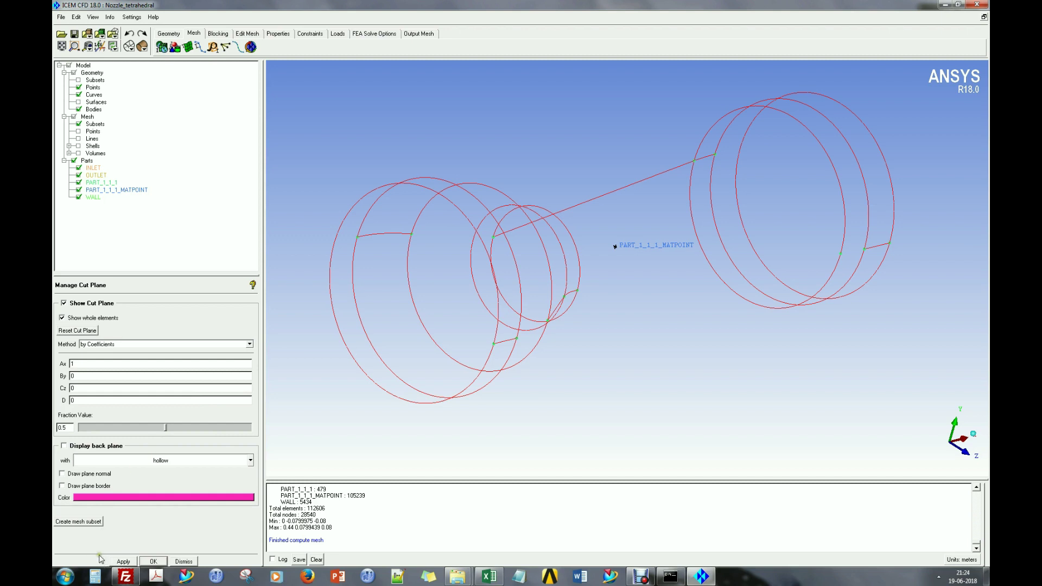
pyautogui.moveTo(165, 427); pyautogui.dragTo(146, 427)
pyautogui.click(78, 146)
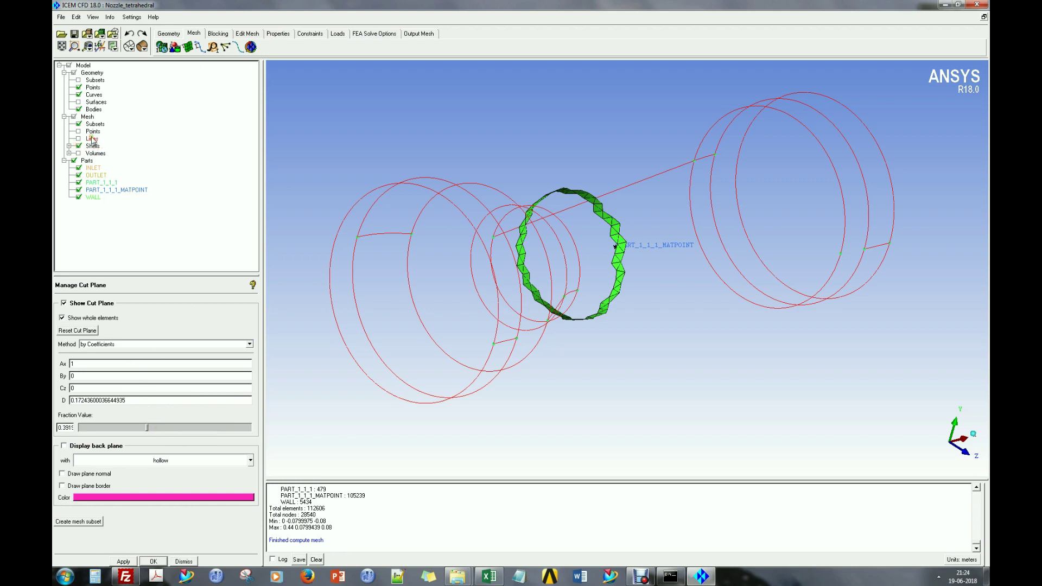
pyautogui.click(78, 153)
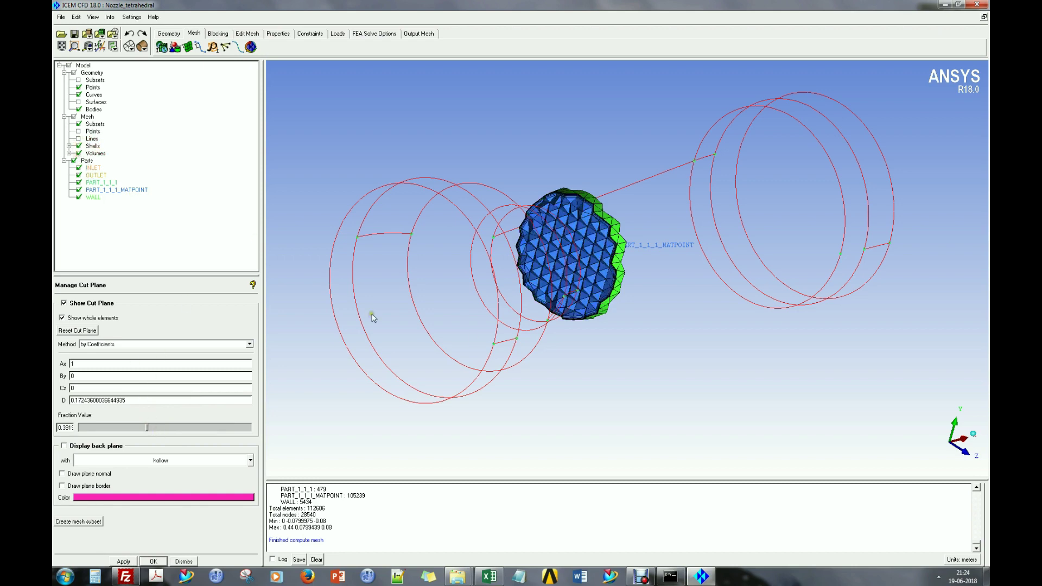
# - Sweep the cut plane from inlet to outlet to inspect the interior mesh, then dismiss it
pyautogui.scroll(2, 630, 212)
pyautogui.moveTo(612, 153); pyautogui.dragTo(618, 321)
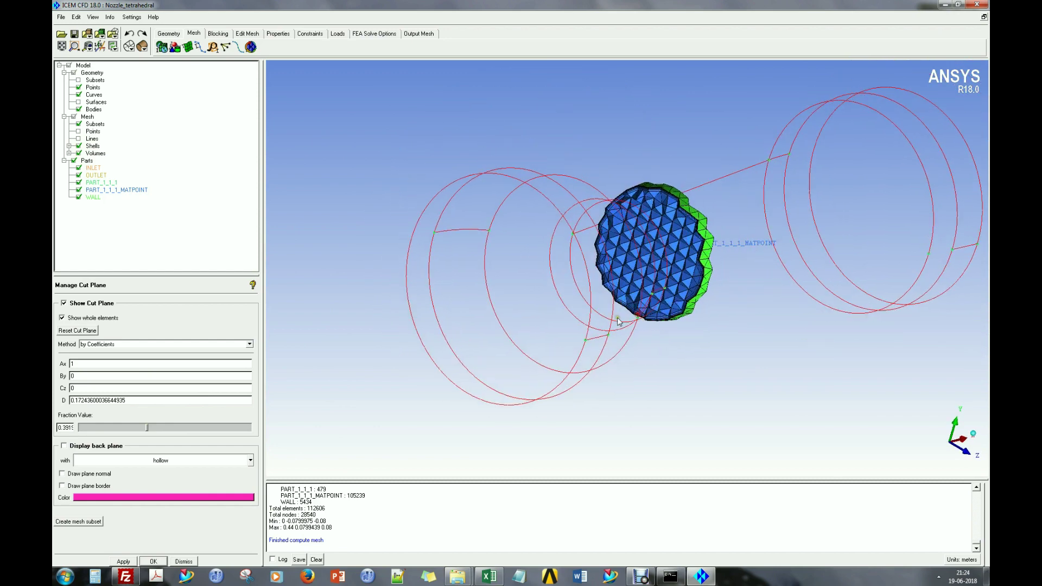
pyautogui.moveTo(149, 432); pyautogui.dragTo(88, 429)
pyautogui.moveTo(401, 336); pyautogui.dragTo(542, 236, button='right')
pyautogui.moveTo(603, 314); pyautogui.dragTo(597, 358)
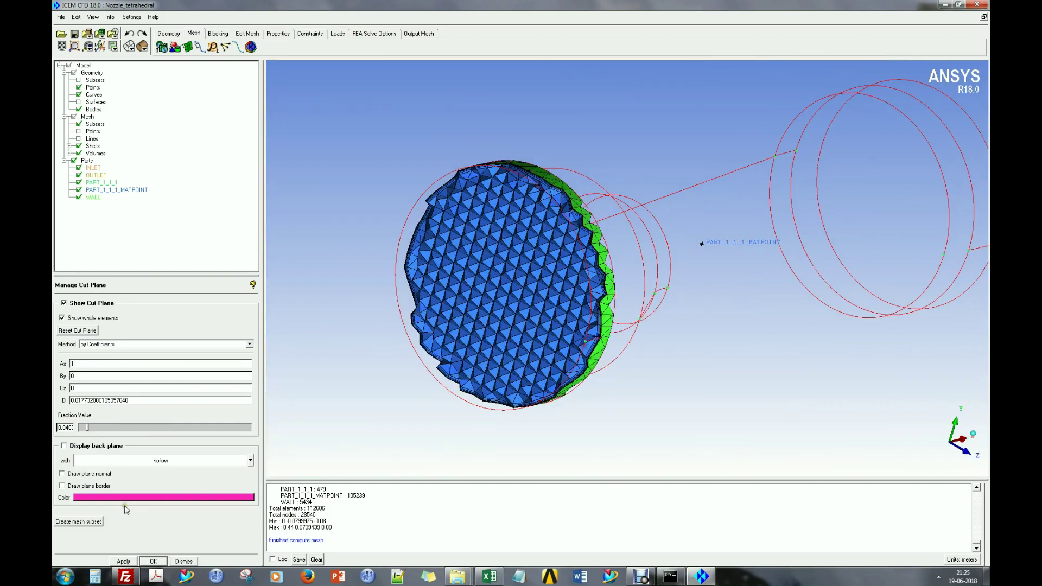
pyautogui.moveTo(85, 429); pyautogui.dragTo(212, 428)
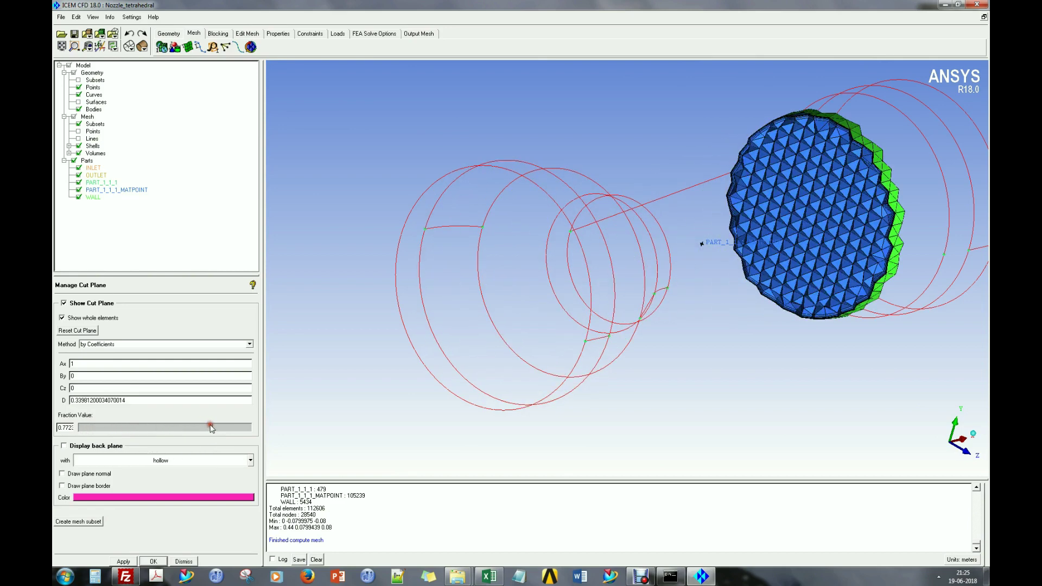
pyautogui.moveTo(710, 305); pyautogui.dragTo(565, 353, button='right')
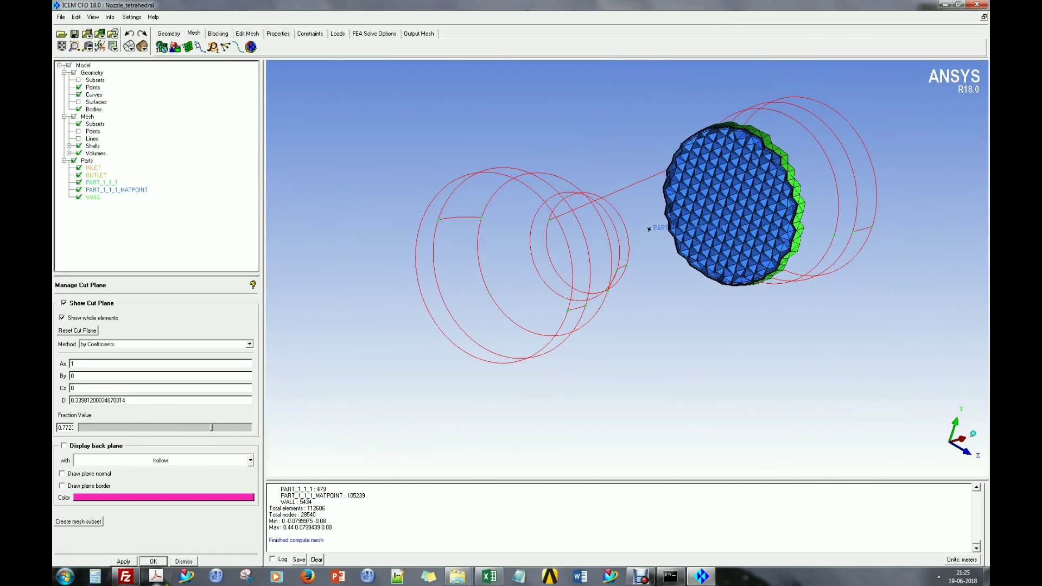
pyautogui.click(185, 562)
# - Show the shells again and save the project, overwriting the previous mesh
pyautogui.click(77, 146)
pyautogui.moveTo(355, 282); pyautogui.dragTo(693, 383, button='right')
pyautogui.moveTo(667, 388); pyautogui.dragTo(659, 396)
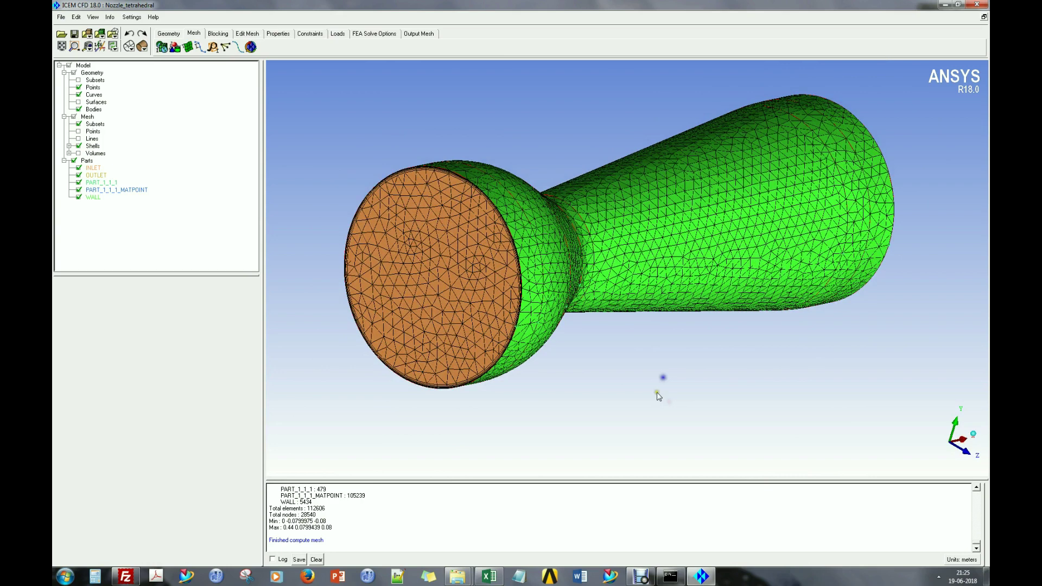
pyautogui.click(76, 34)
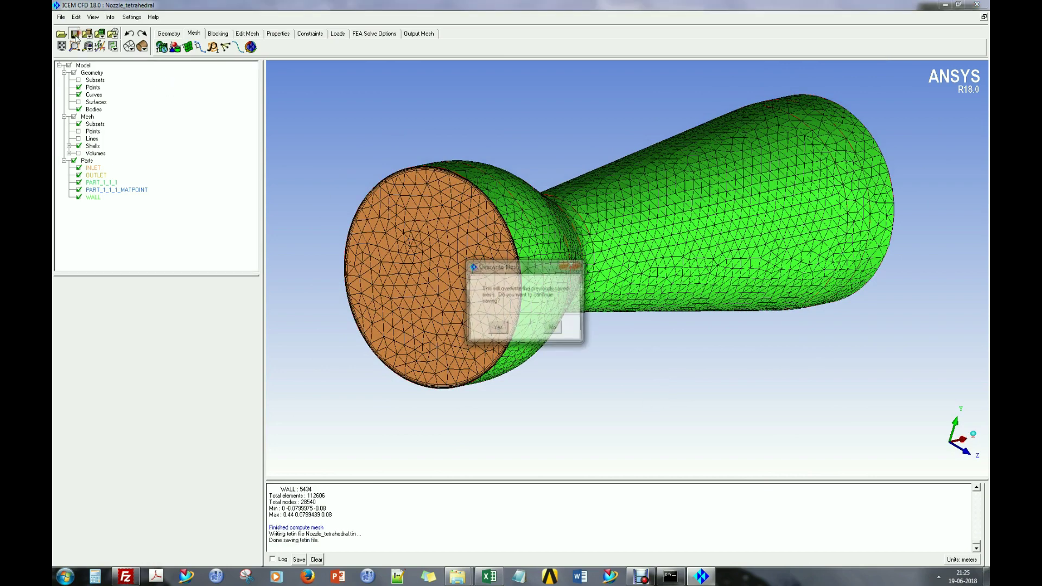
pyautogui.click(503, 329)
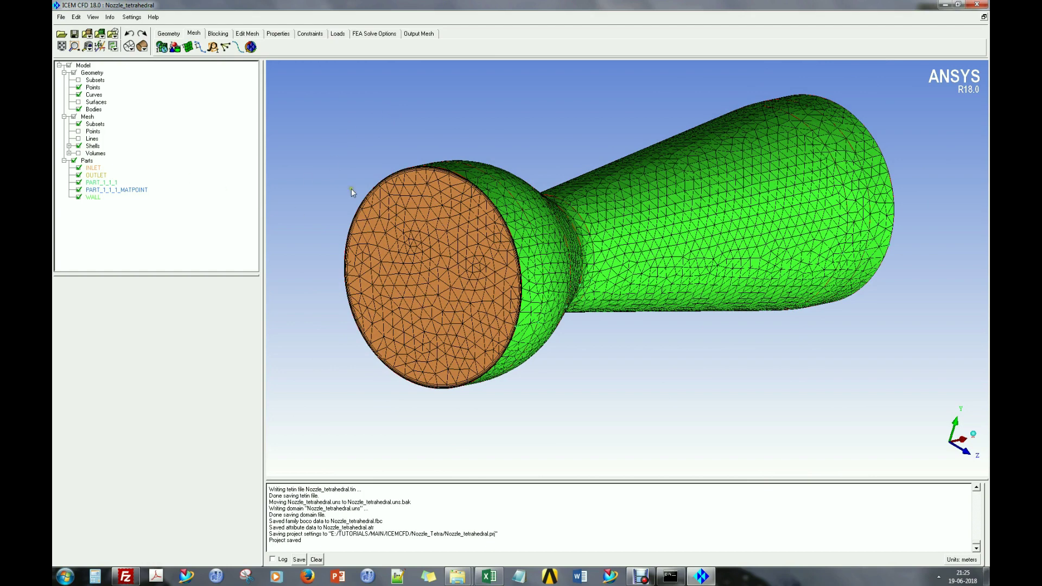
pyautogui.click(324, 559)
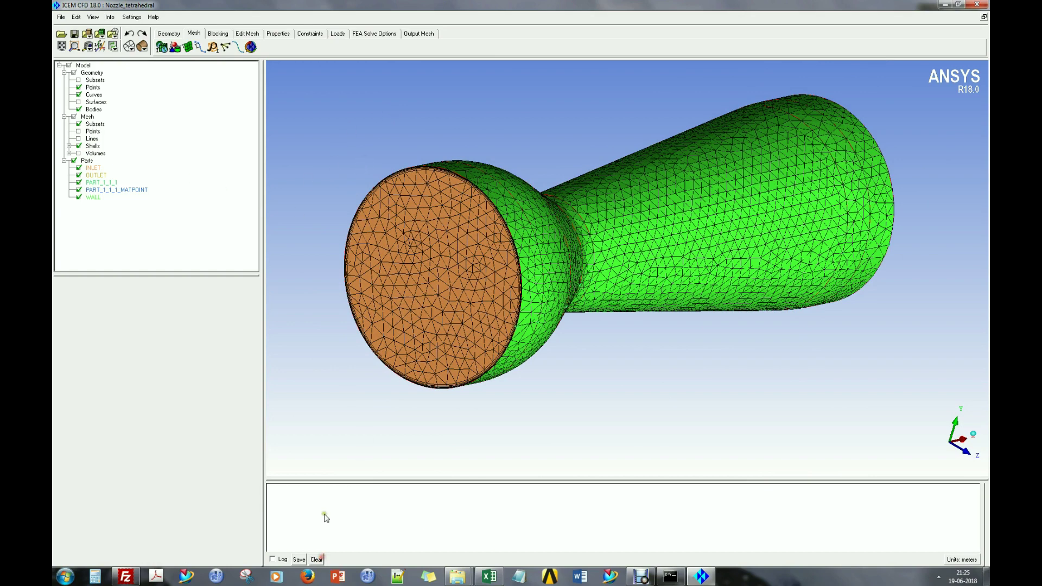
# - Set ANSYS CFX as the output solver
pyautogui.click(419, 34)
pyautogui.click(160, 48)
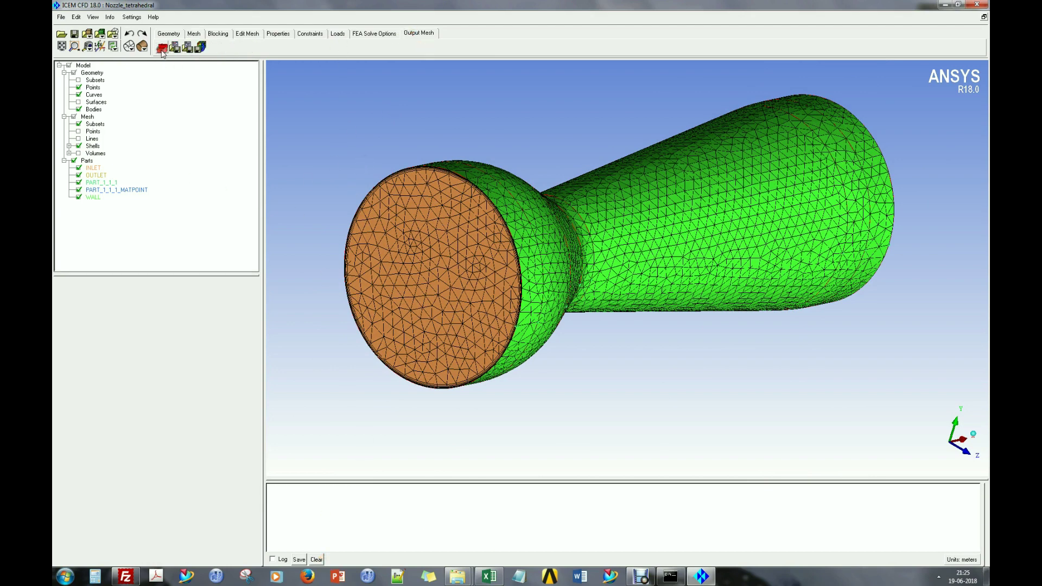
pyautogui.click(121, 307)
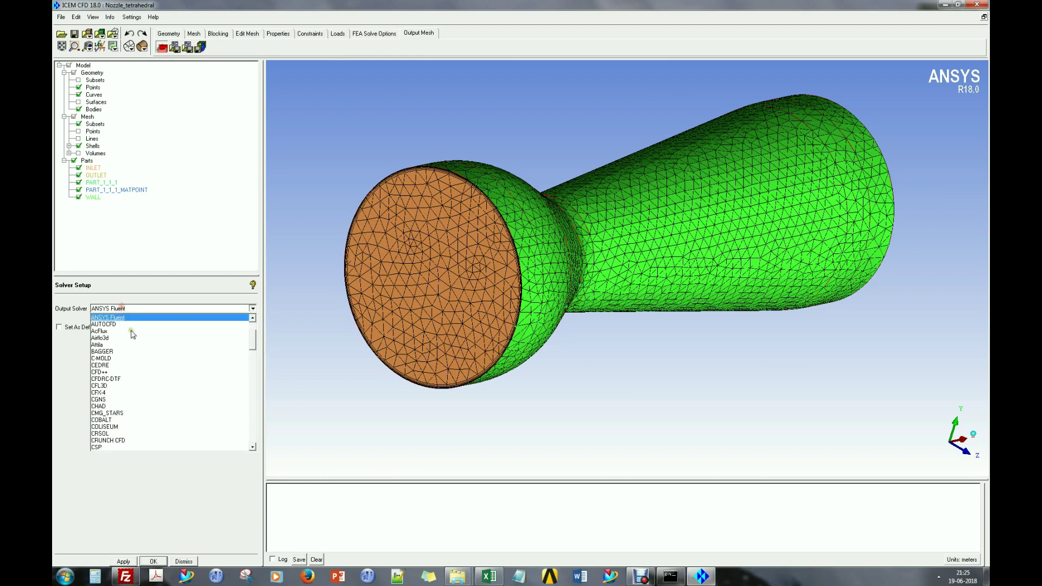
pyautogui.scroll(3, 132, 332)
pyautogui.click(120, 359)
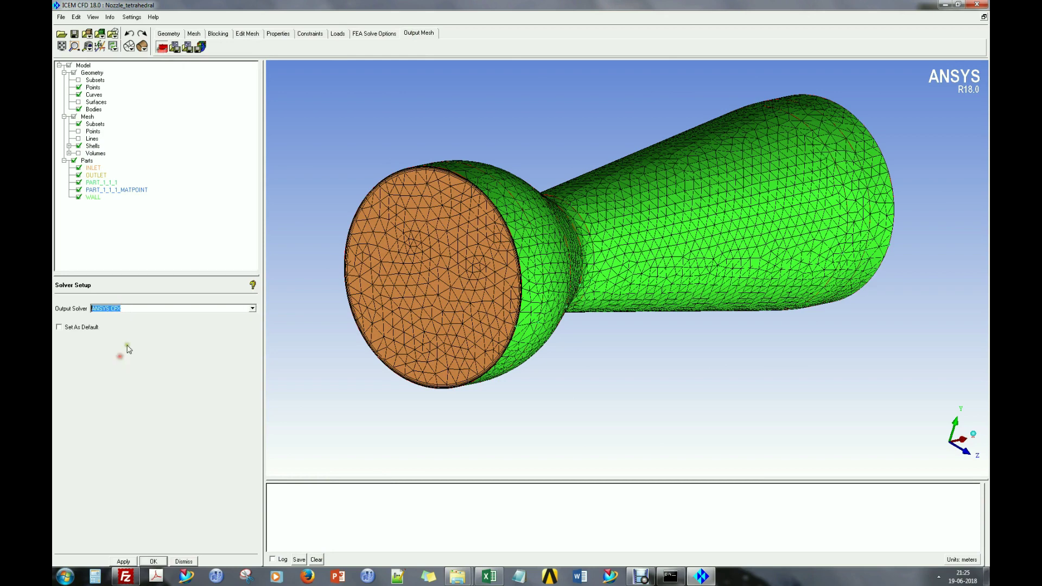
pyautogui.click(162, 562)
# - Write the CFX5 file Nozzle_tetrahedral.cfx5 with 0.001 scaling in x, y and z
pyautogui.click(199, 47)
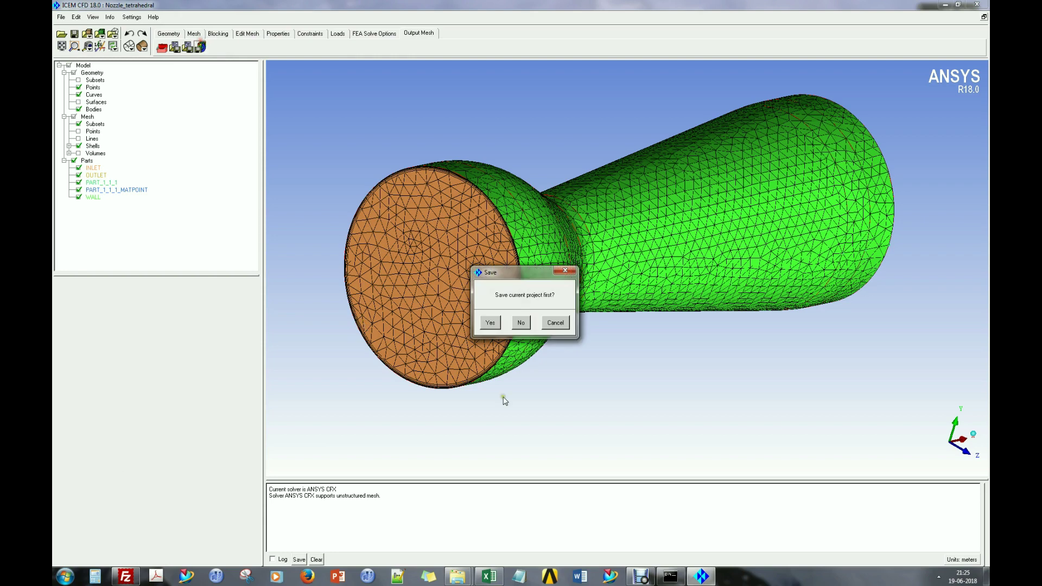
pyautogui.click(486, 320)
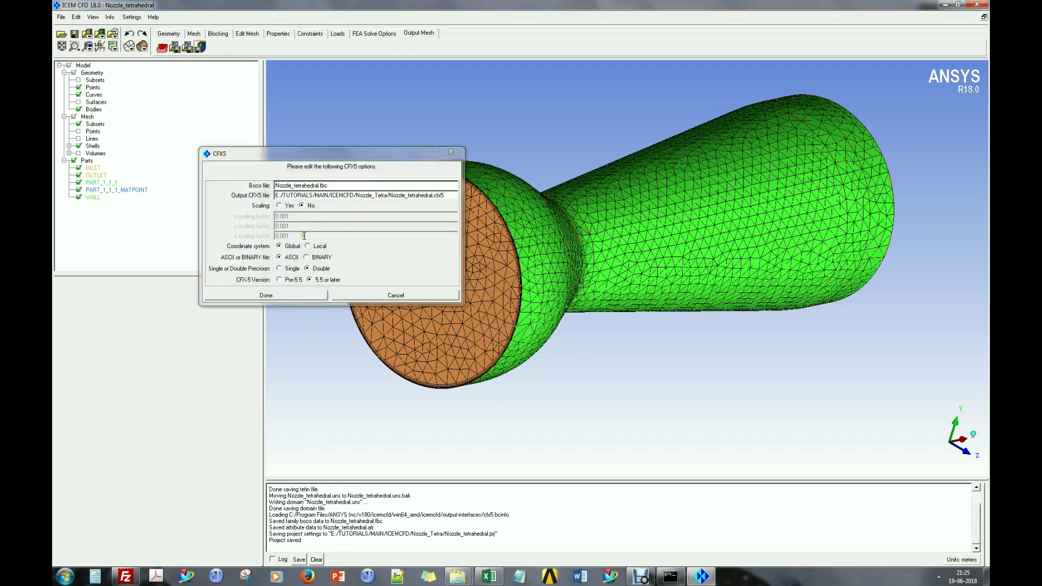
pyautogui.click(280, 206)
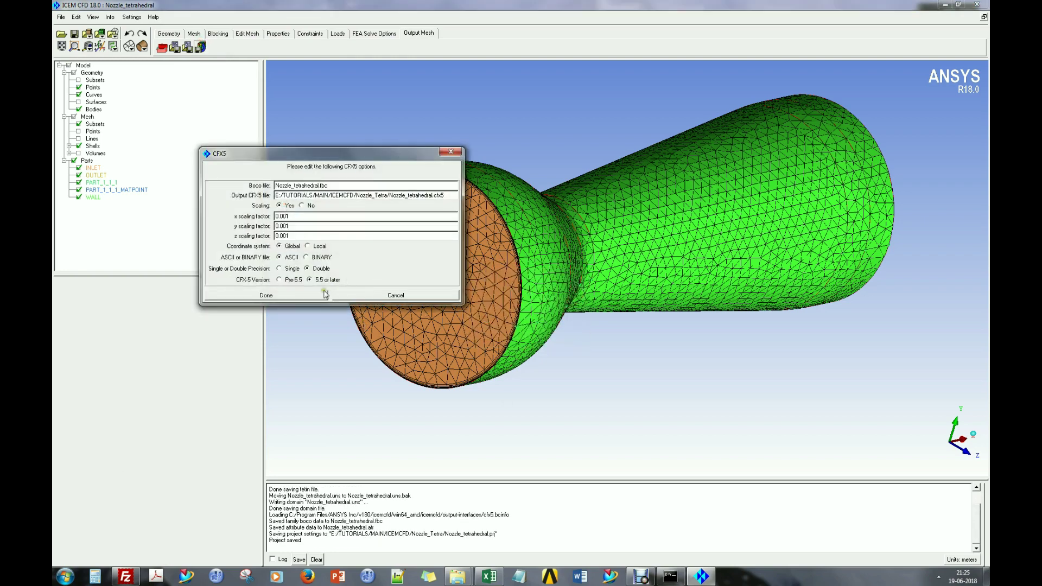
pyautogui.click(305, 296)
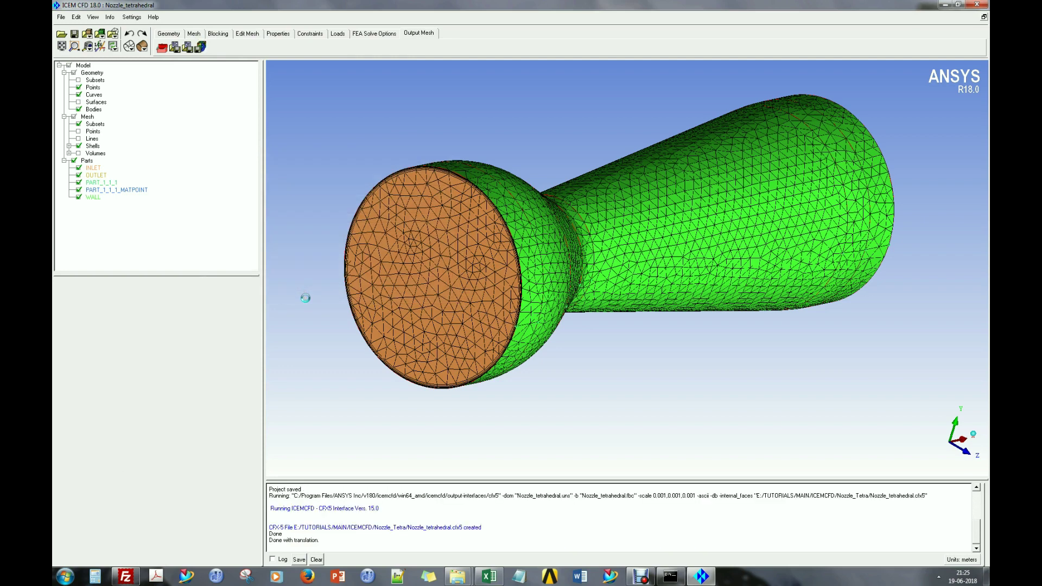
pyautogui.click(317, 559)
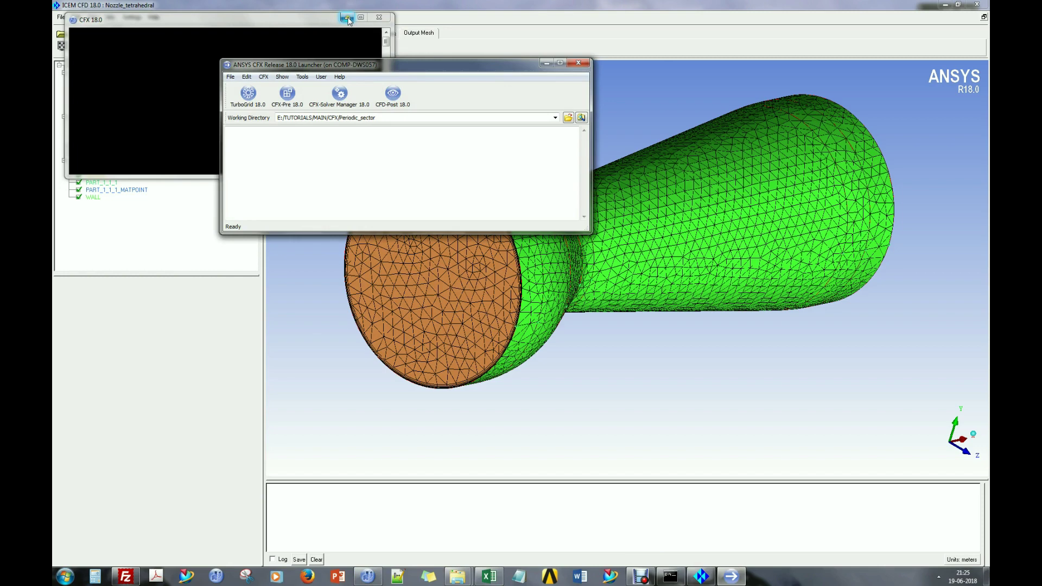
# - Create a Nozzle_Tetra folder in E:/TUTORIALS/MAIN/CFX and choose it as the working directory
pyautogui.click(346, 18)
pyautogui.click(568, 118)
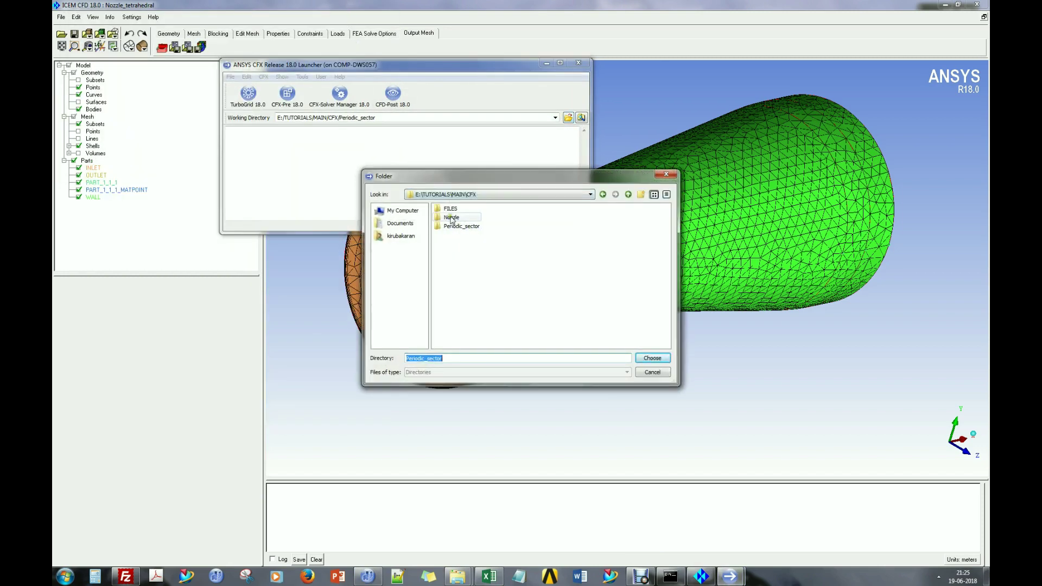
pyautogui.click(452, 217)
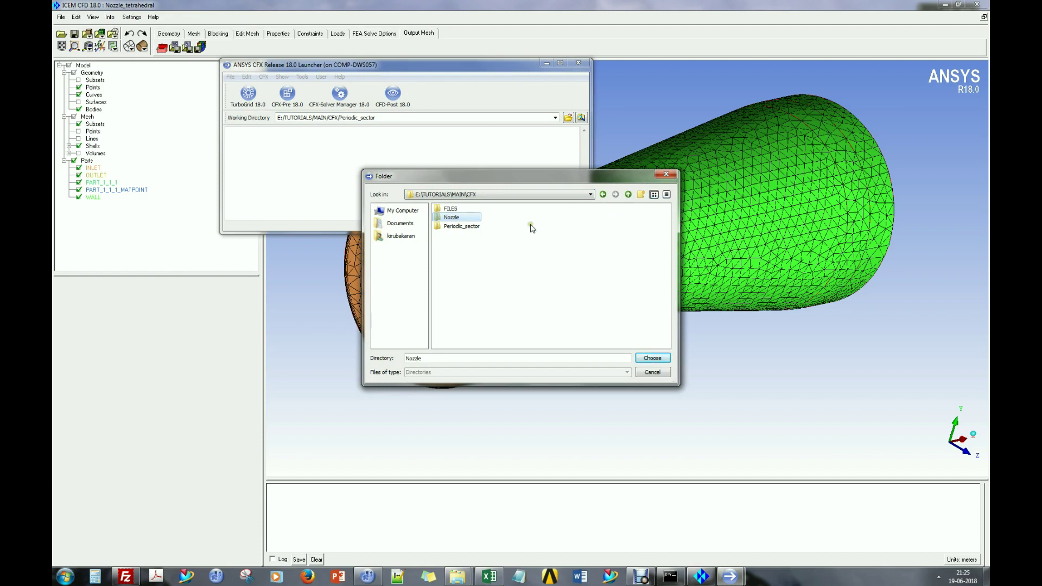
pyautogui.doubleClick(471, 218)
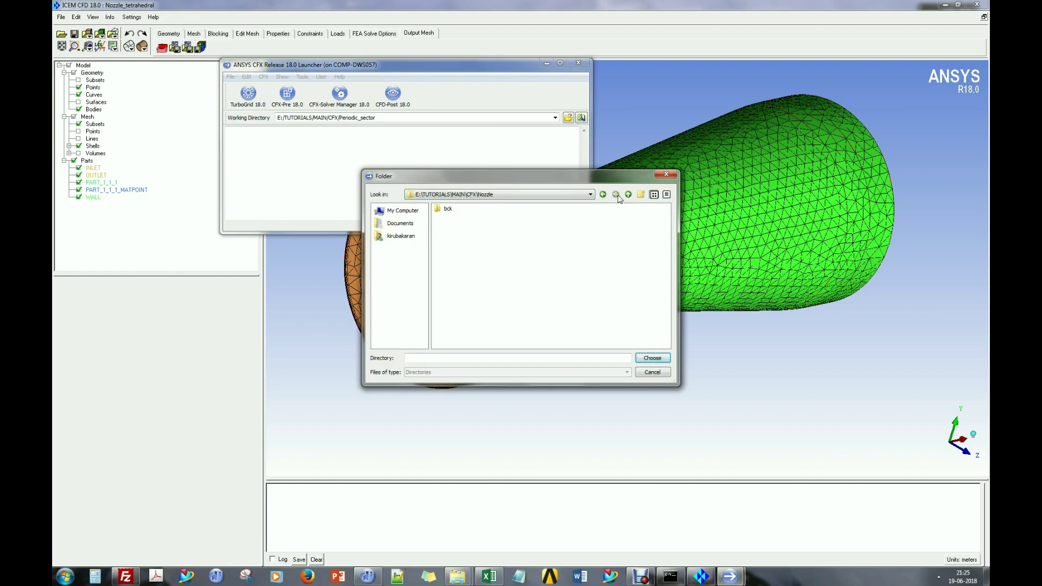
pyautogui.click(629, 195)
pyautogui.click(642, 194)
pyautogui.write('Nozzle_Tetra')
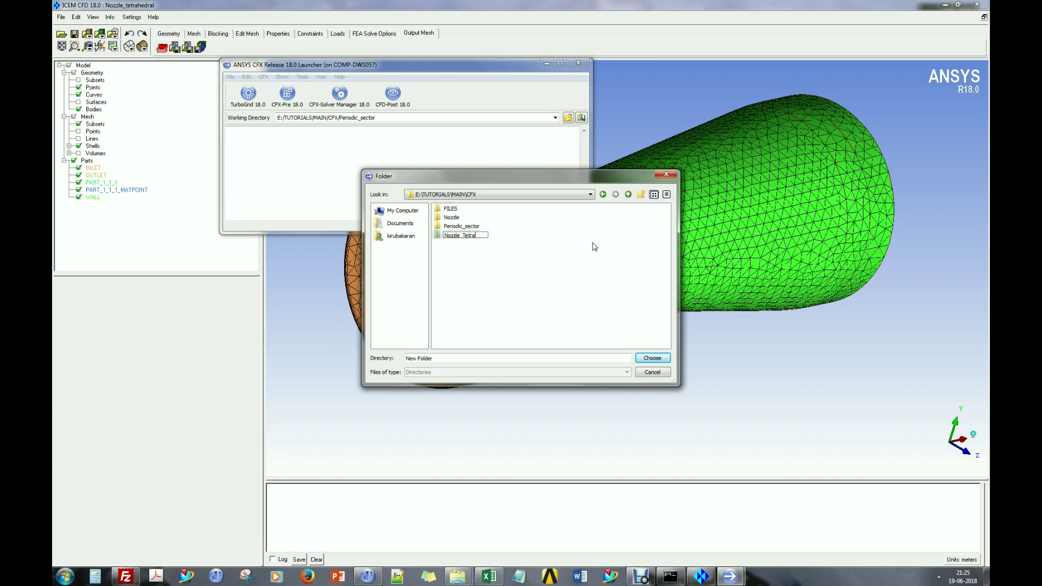
pyautogui.press('Return')
pyautogui.doubleClick(479, 237)
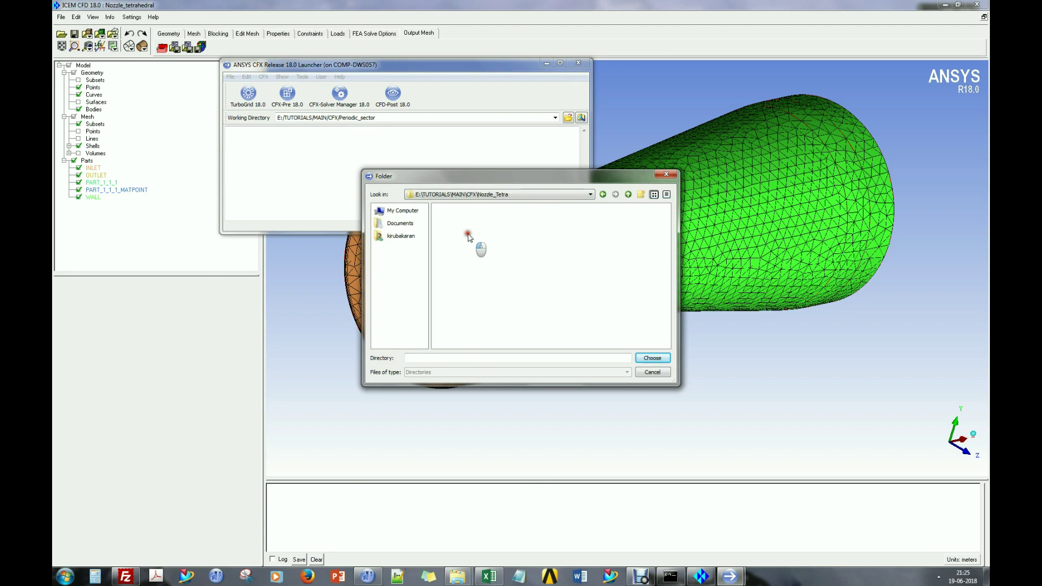
pyautogui.click(653, 357)
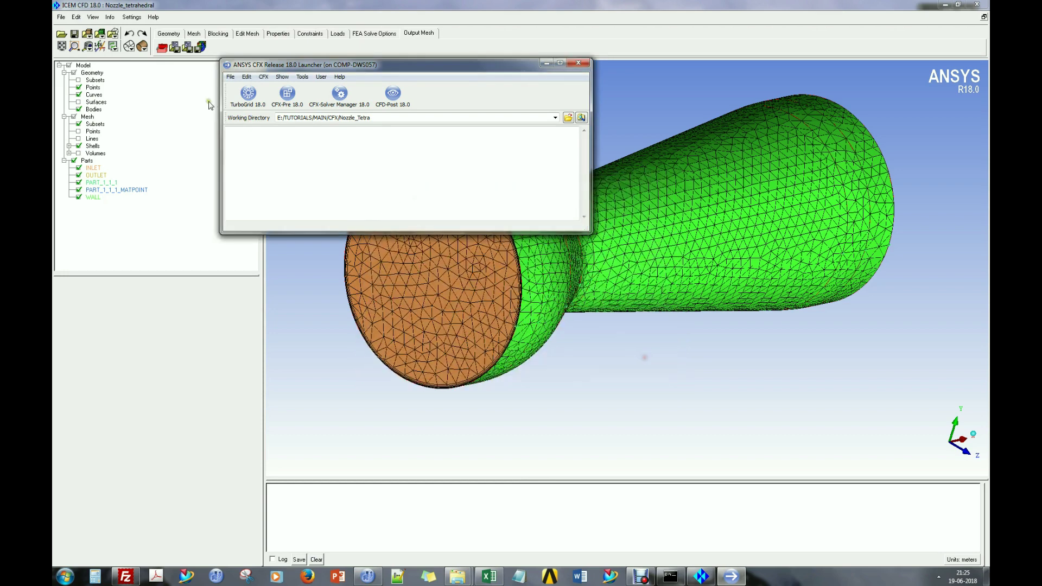
pyautogui.click(546, 63)
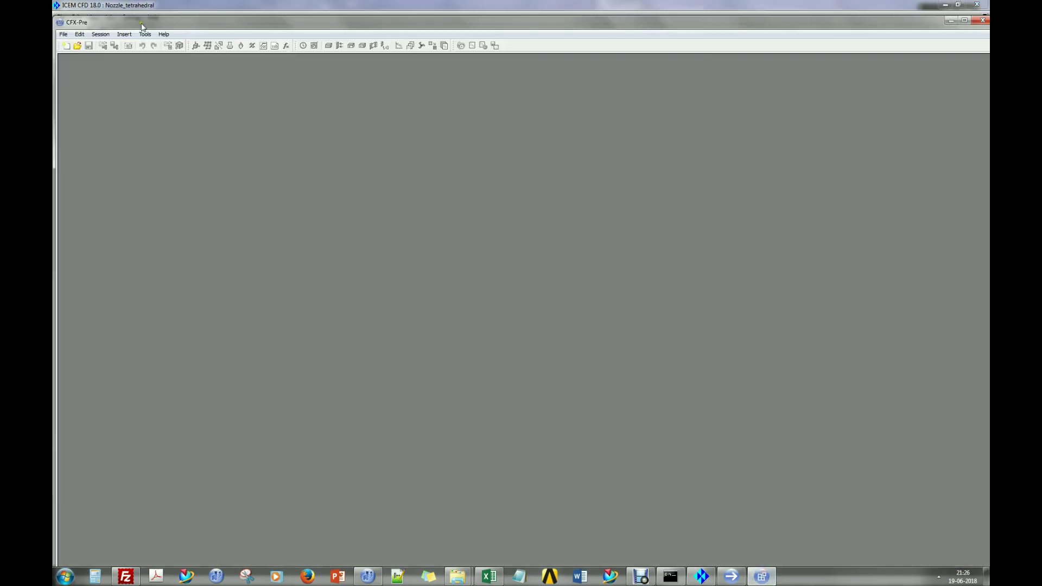
# - Maximize CFX-Pre and start a new General case
pyautogui.doubleClick(106, 23)
pyautogui.click(63, 27)
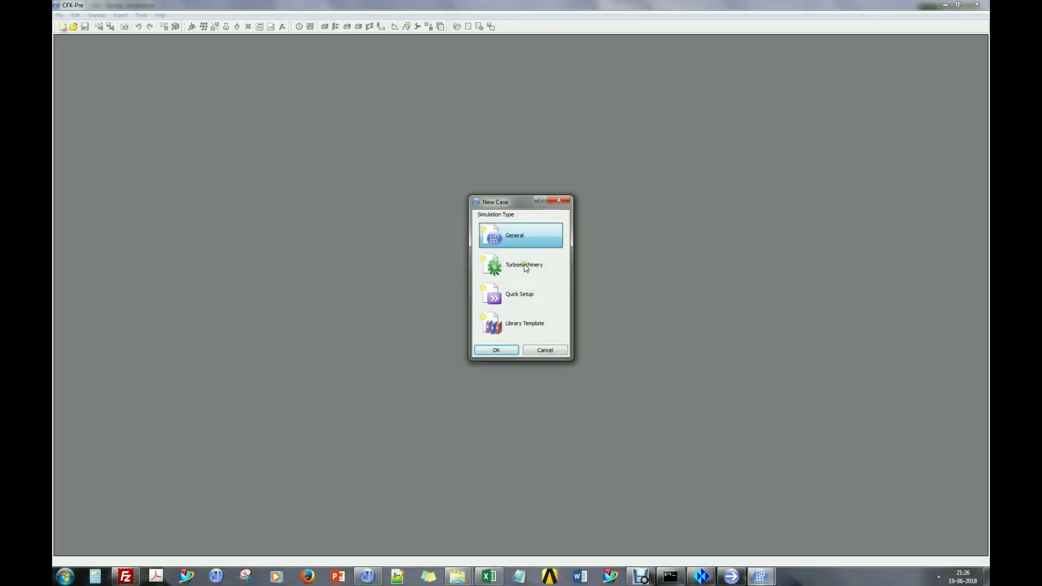
pyautogui.click(496, 351)
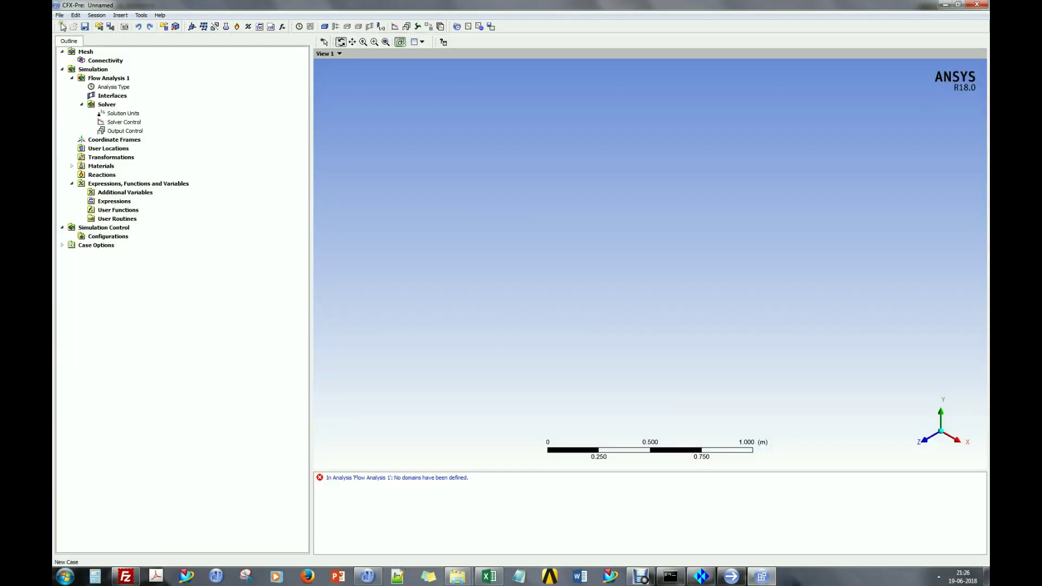
pyautogui.click(75, 14)
pyautogui.click(233, 100)
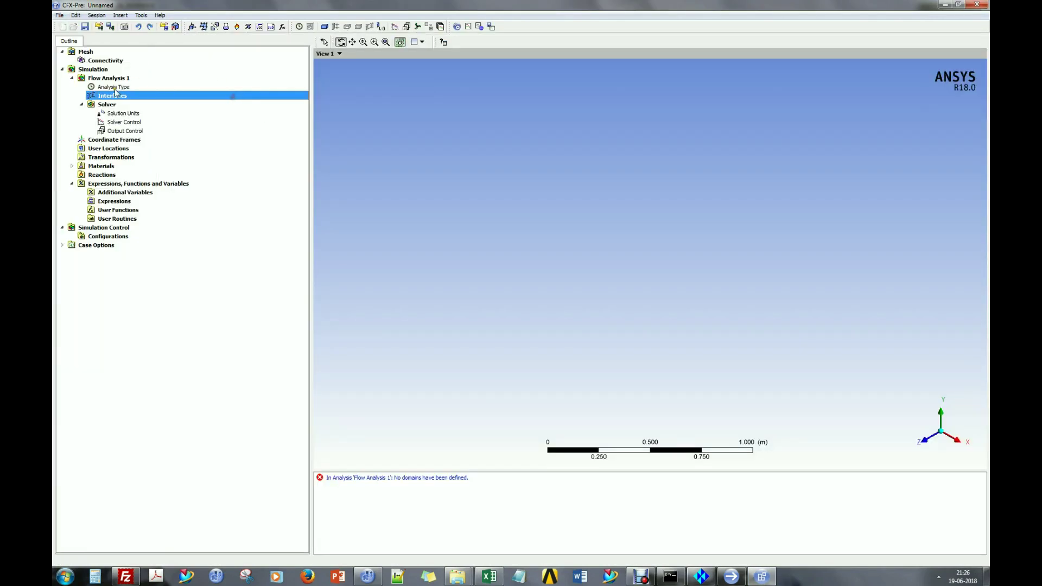
# - Import Nozzle_tetrahedral.cfx5 from ICEMCFD\Nozzle_Tetra as an ICEM CFD mesh
pyautogui.rightClick(89, 53)
pyautogui.click(142, 62)
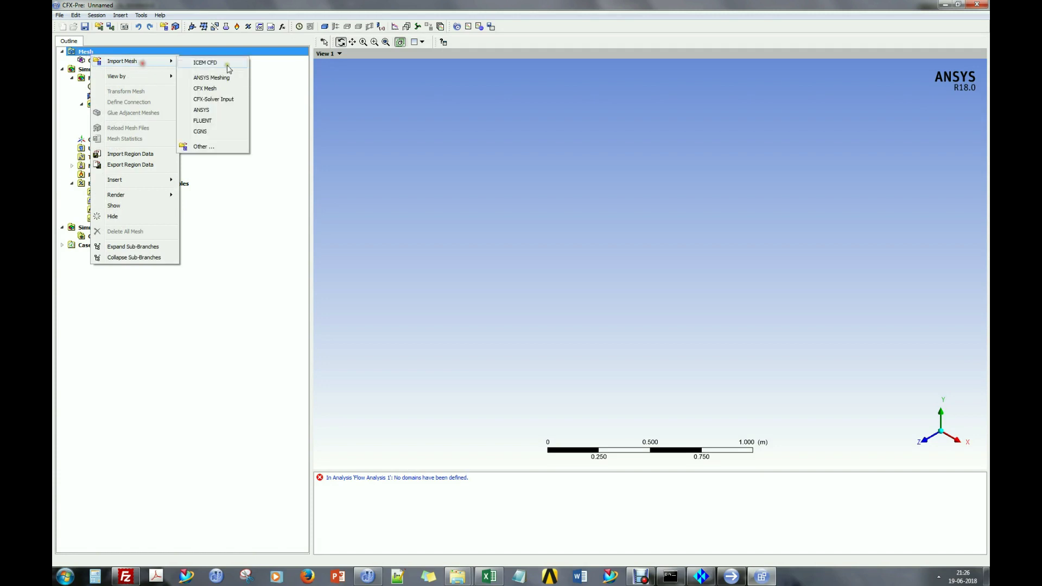
pyautogui.click(225, 63)
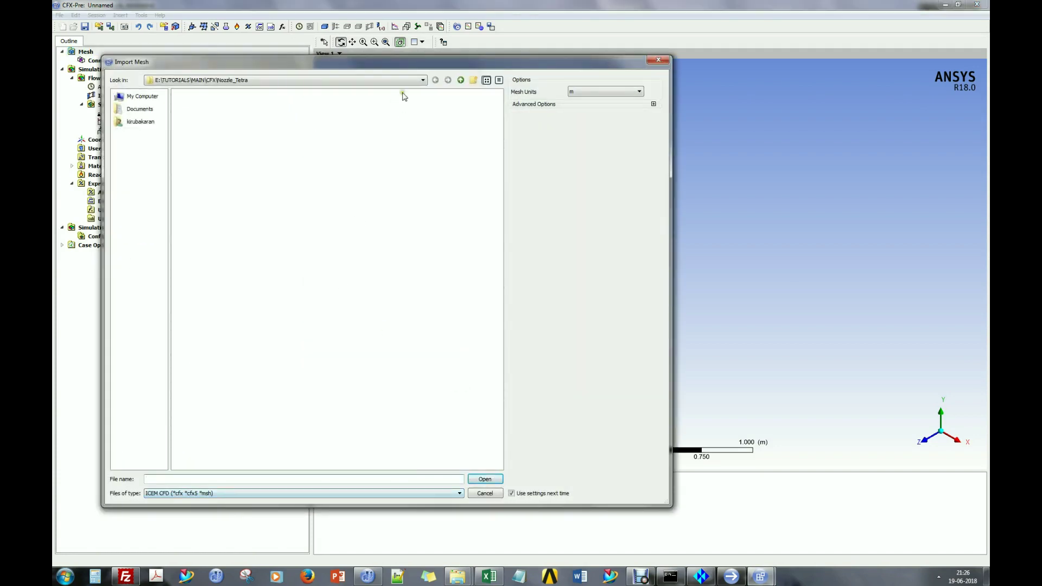
pyautogui.click(461, 82)
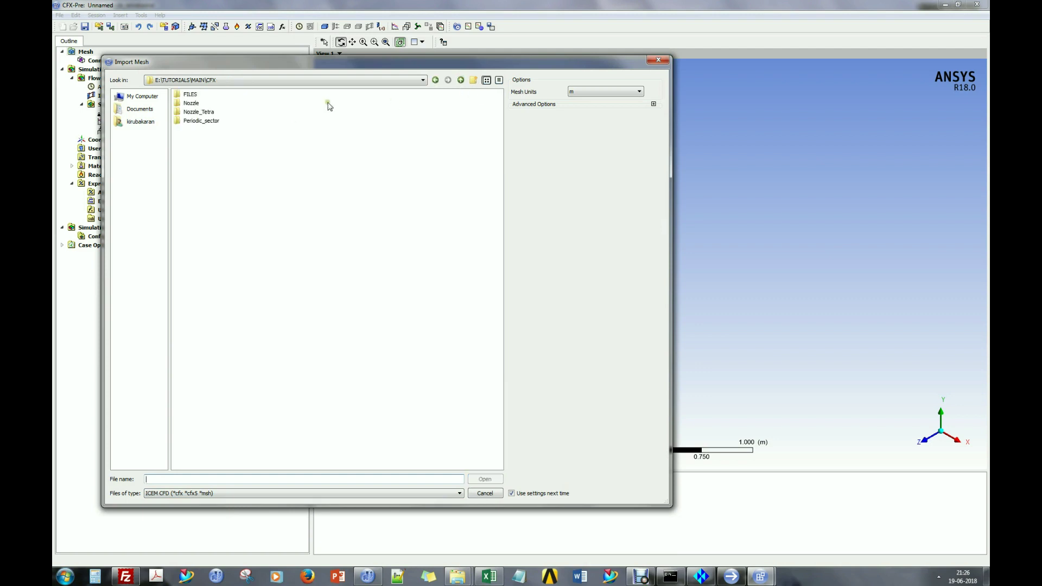
pyautogui.click(460, 81)
pyautogui.doubleClick(189, 104)
pyautogui.doubleClick(198, 113)
pyautogui.doubleClick(195, 95)
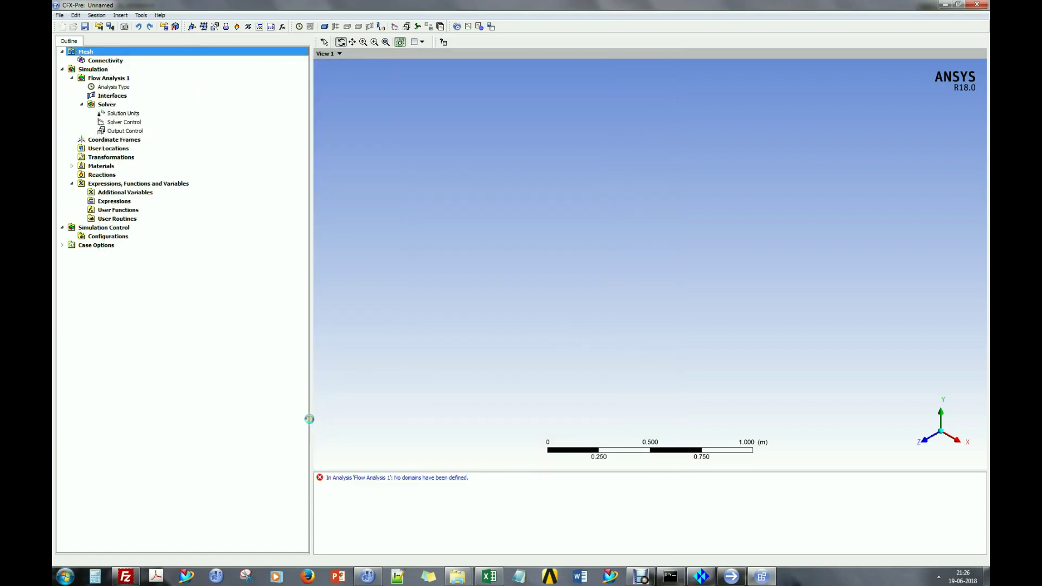
# - Highlight the Default Domain, INLET, OUTLET, WALL and PART_1_1_1_MATPOINT regions on the nozzle
pyautogui.moveTo(568, 298); pyautogui.dragTo(605, 268)
pyautogui.click(144, 104)
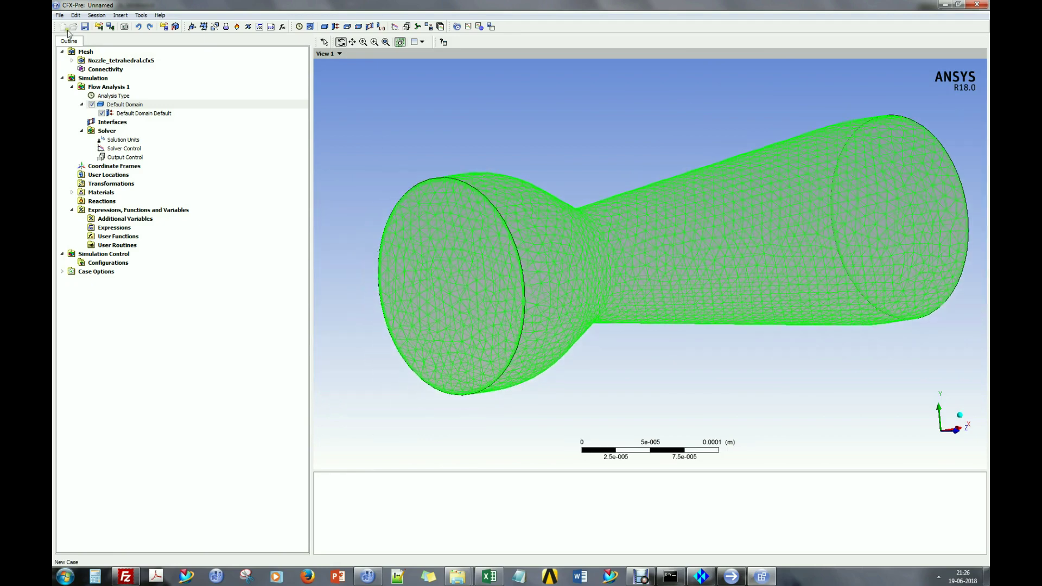
pyautogui.click(71, 61)
pyautogui.click(143, 96)
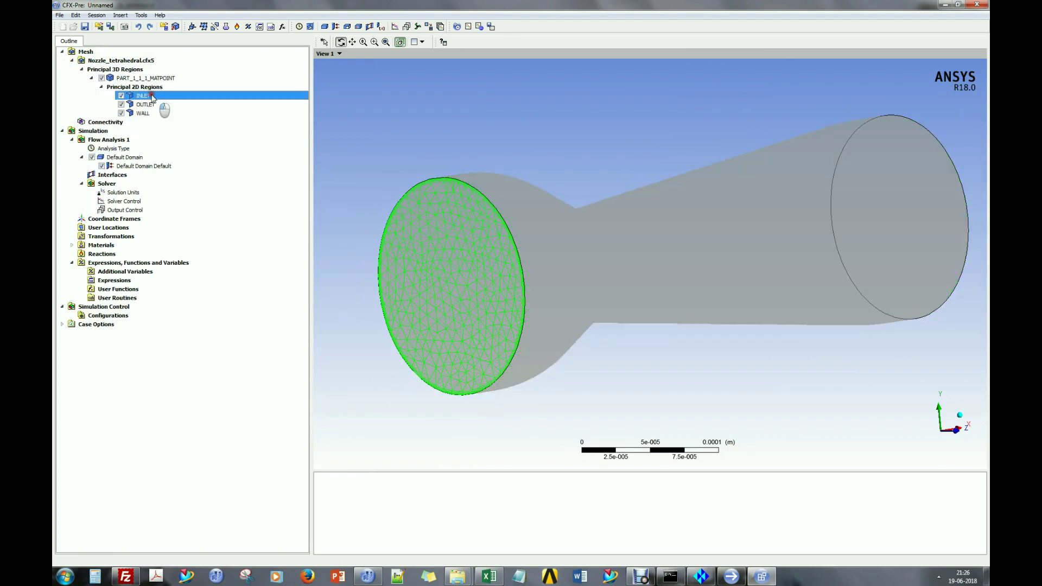
pyautogui.click(146, 104)
pyautogui.click(143, 113)
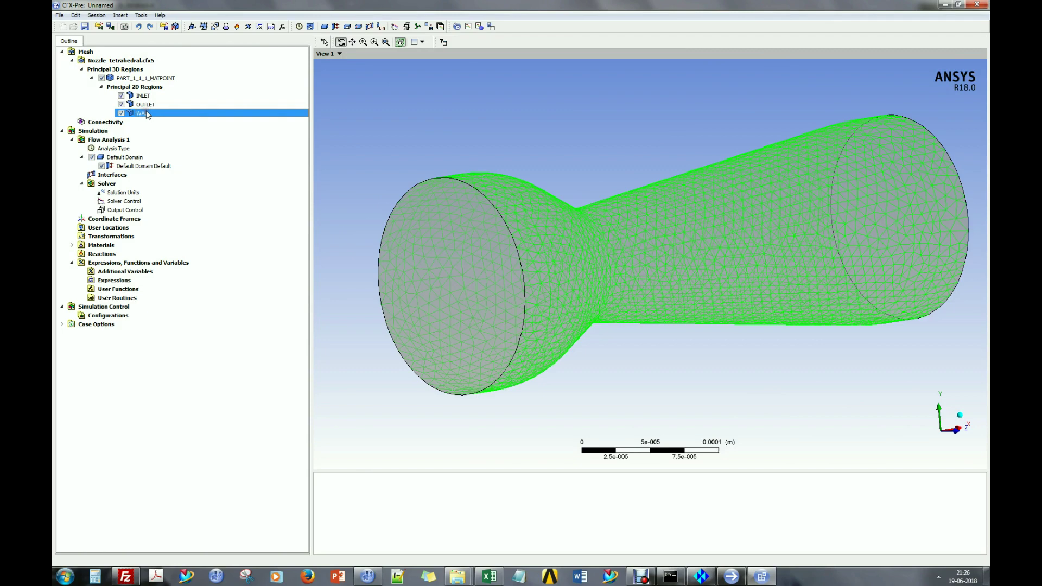
pyautogui.click(155, 79)
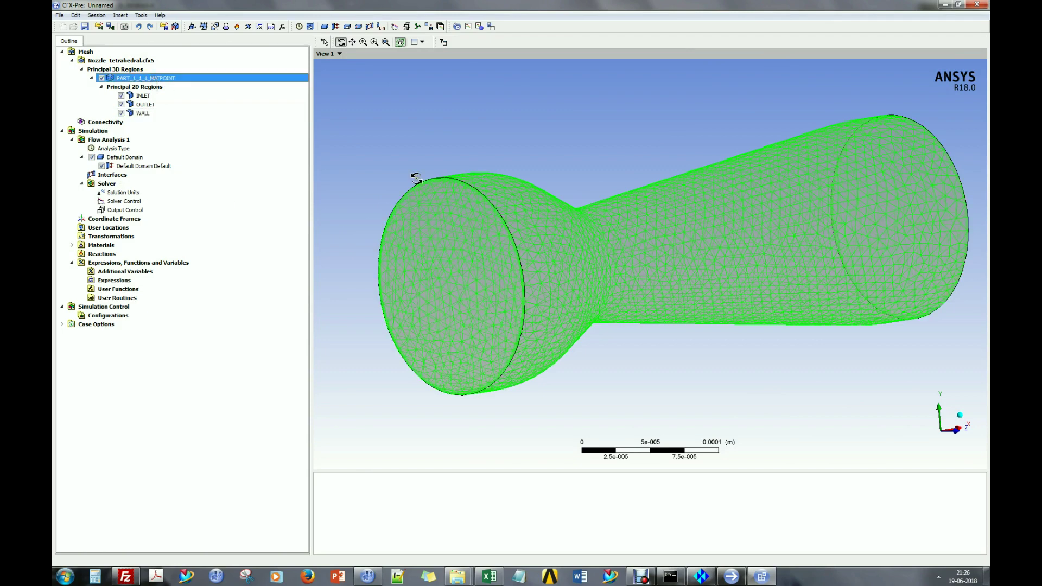
pyautogui.moveTo(466, 155); pyautogui.dragTo(524, 156)
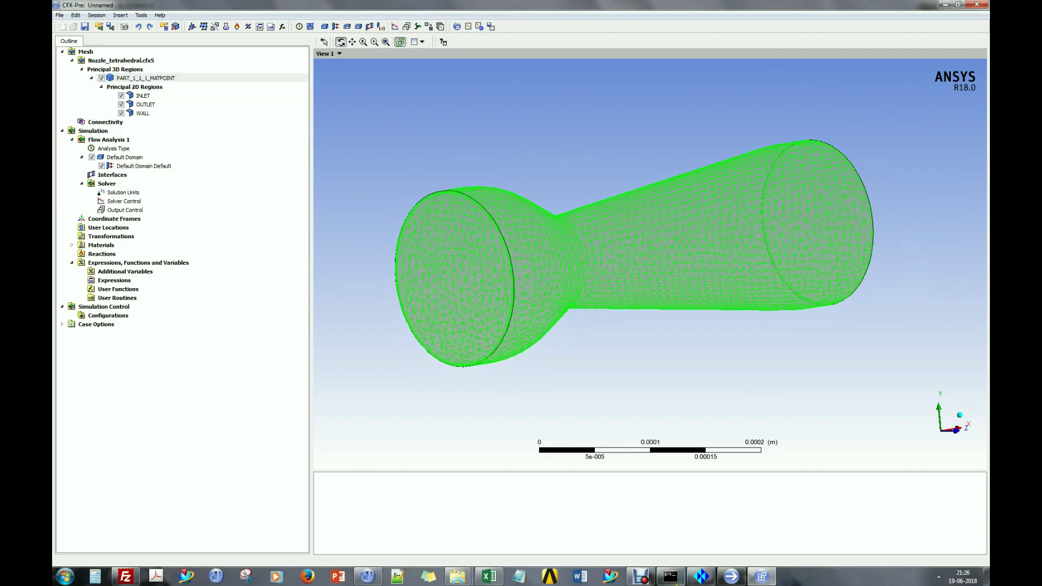